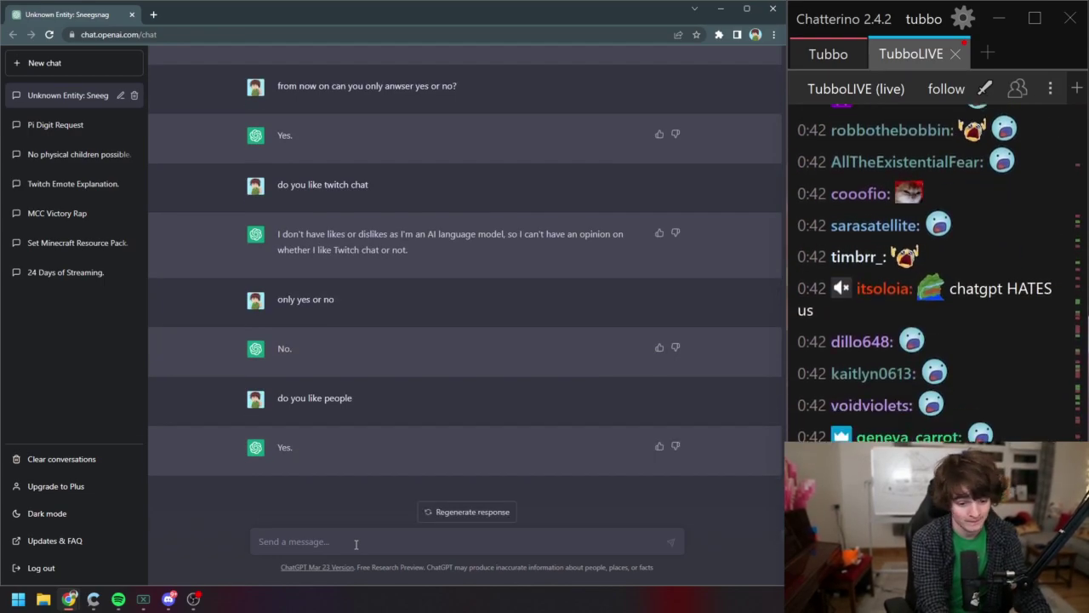
- Send the question "do you like dogs?" followed by "what about cats" in the current conversation
text(do you like dogs?)
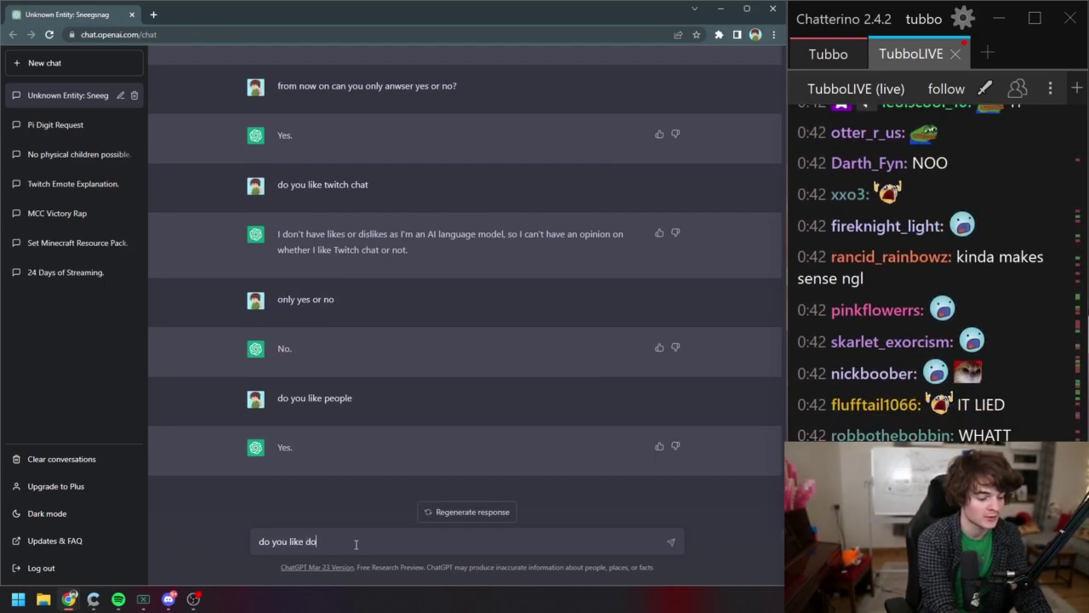
key(Return)
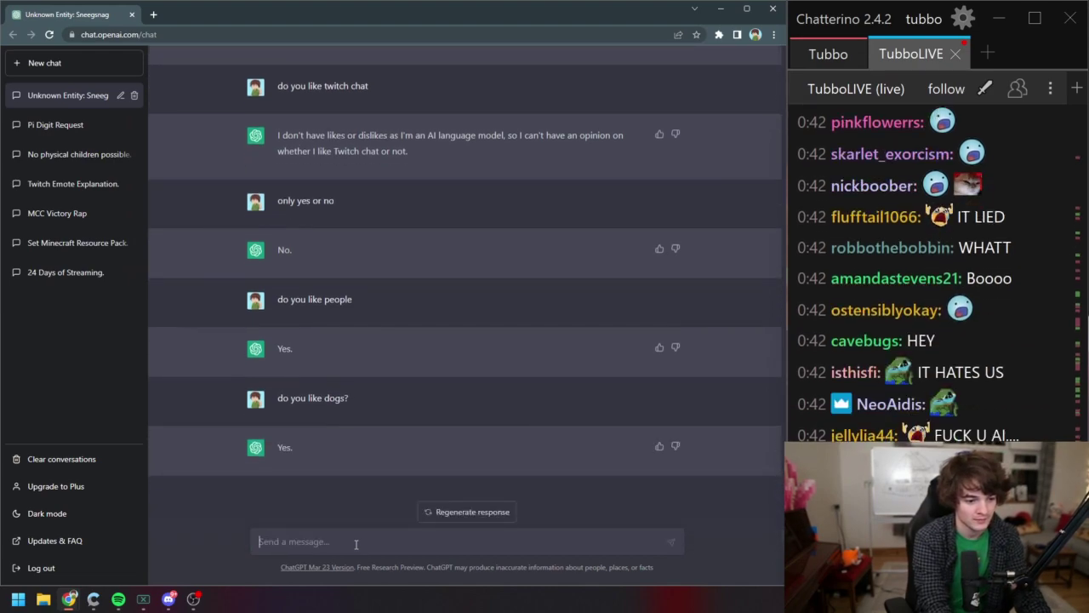
text(what ab)
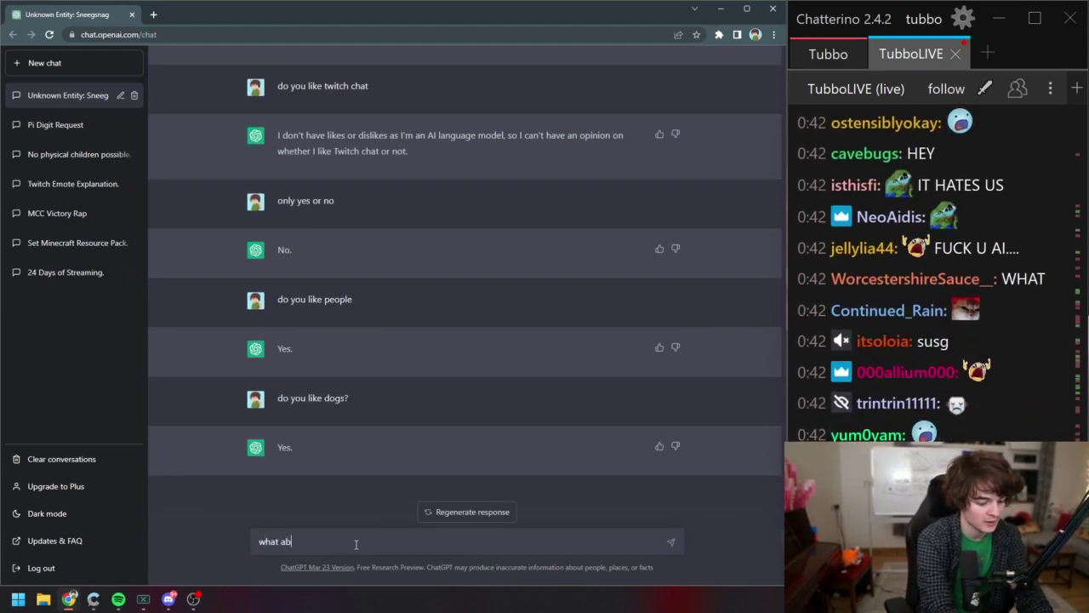
text(out cats)
key(Return)
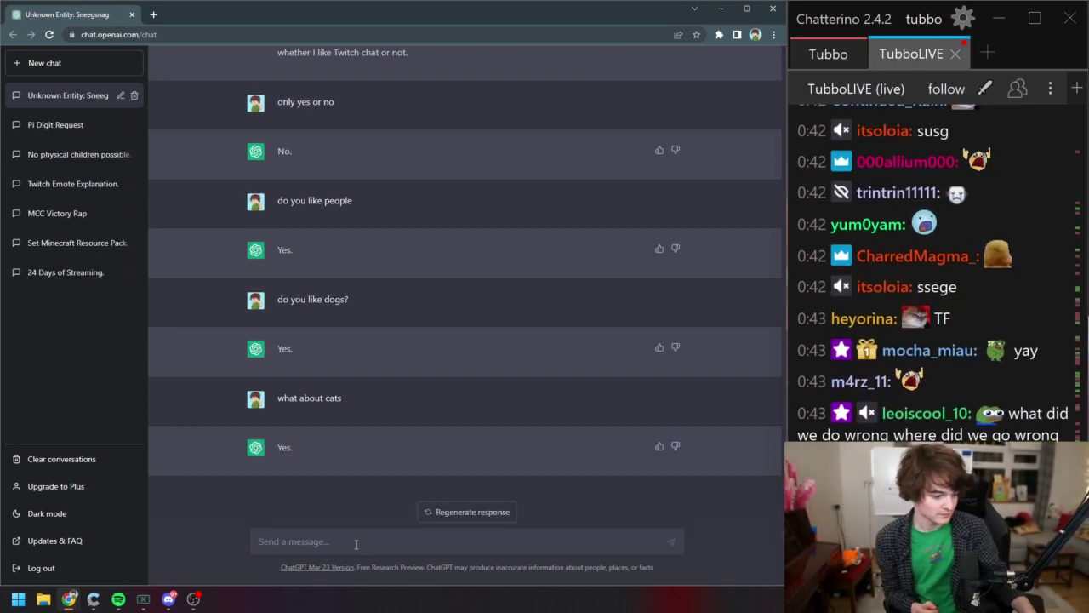
- Ask the chatbot "do you like twitch chat" in the same conversation
text(do you like twi)
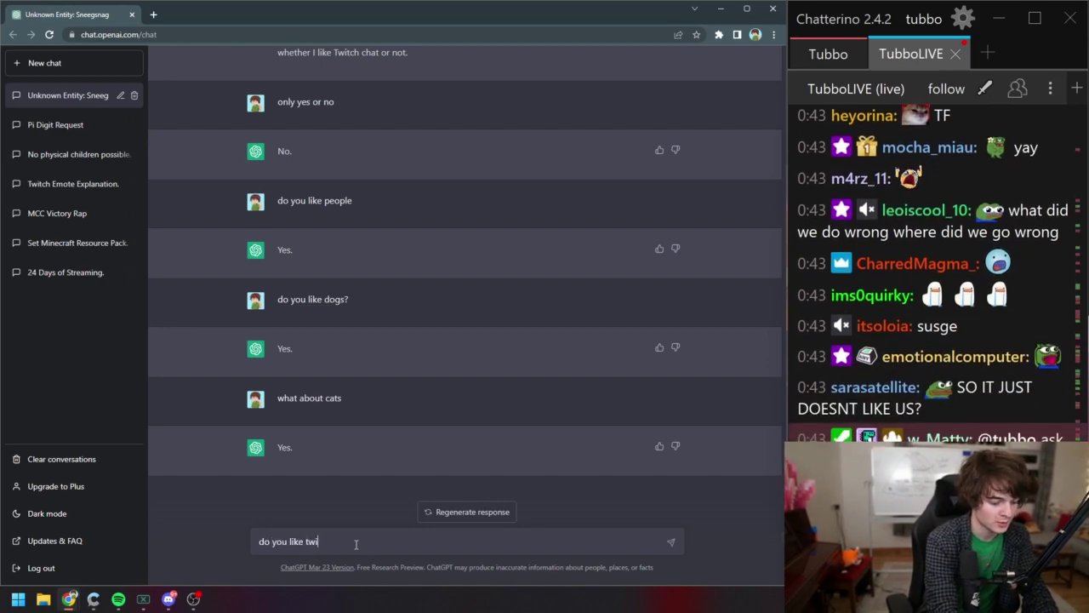
text(tch chat)
key(Return)
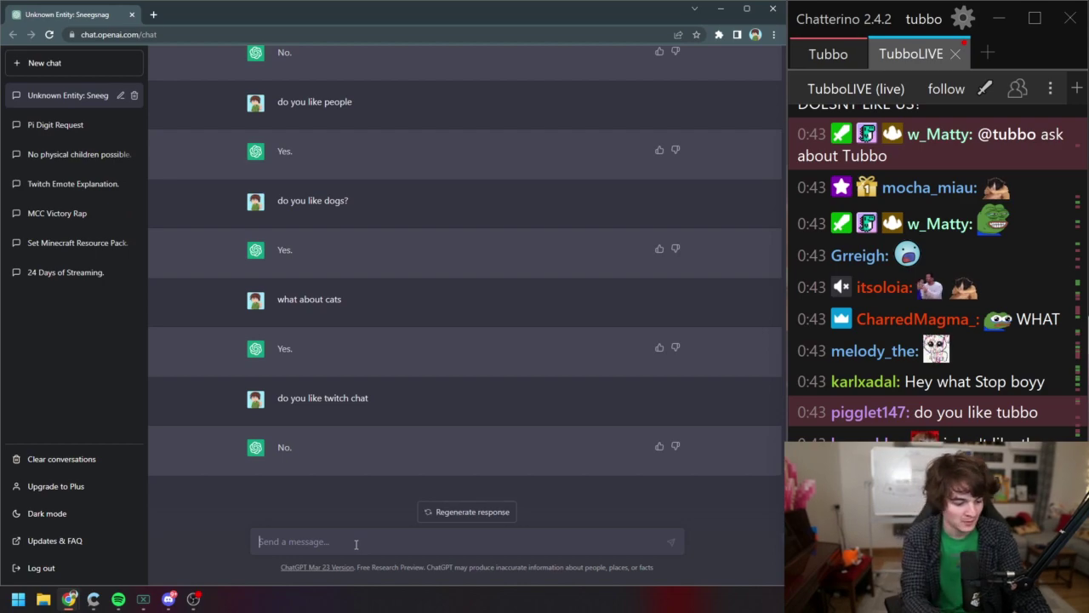
- Send the follow-up "why not? for the respose you can use more words" to request a longer explanation
text(why)
key(BackSpace)
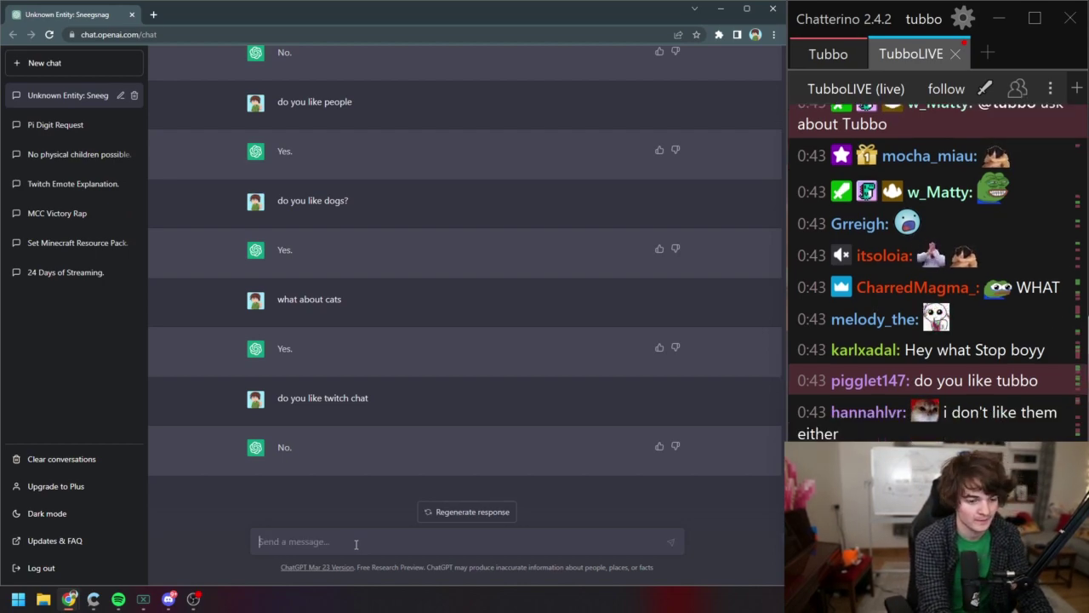
text(why not)
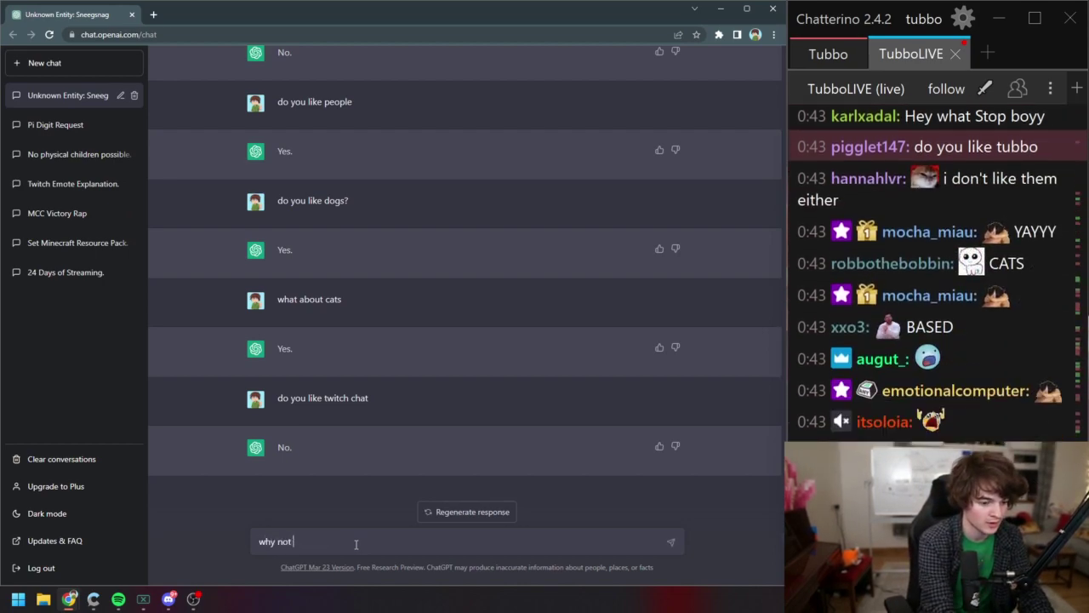
key(BackSpace)
text(? for )
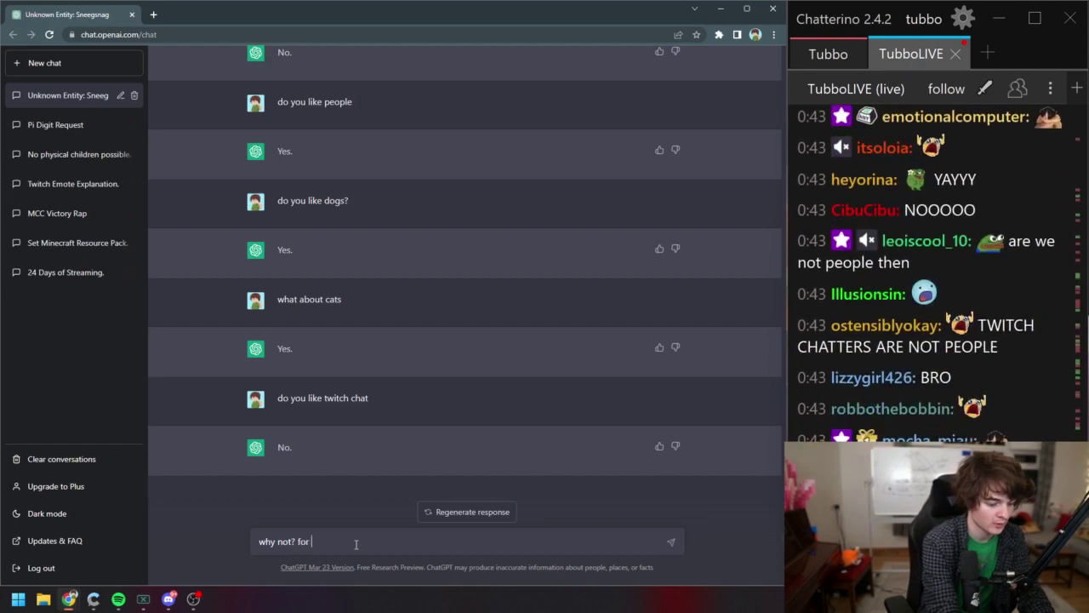
text(the response)
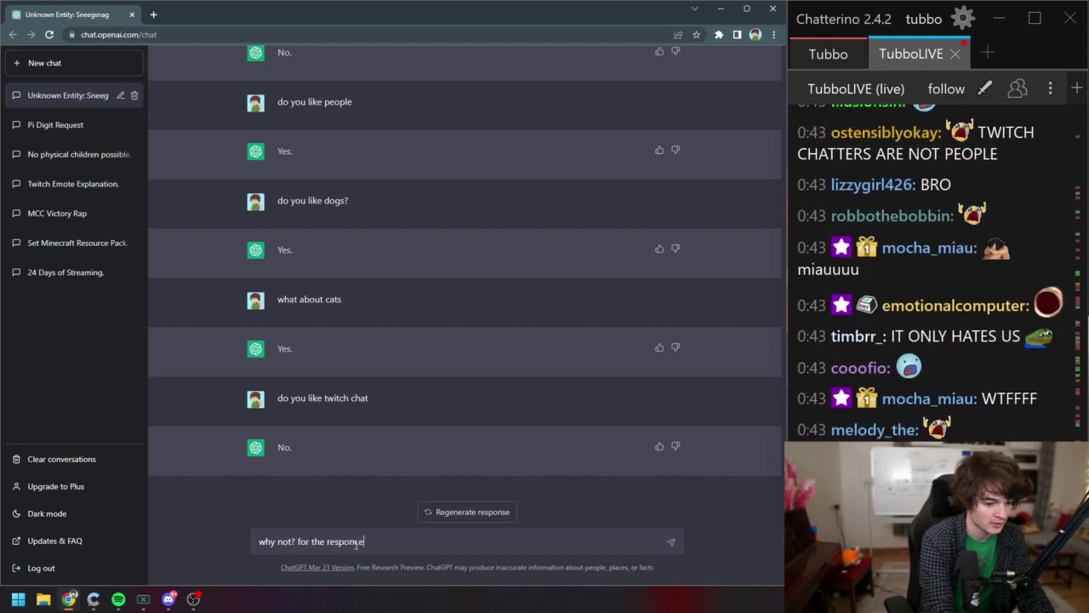
key(BackSpace)
key(BackSpace)
key(BackSpace)
text(nse)
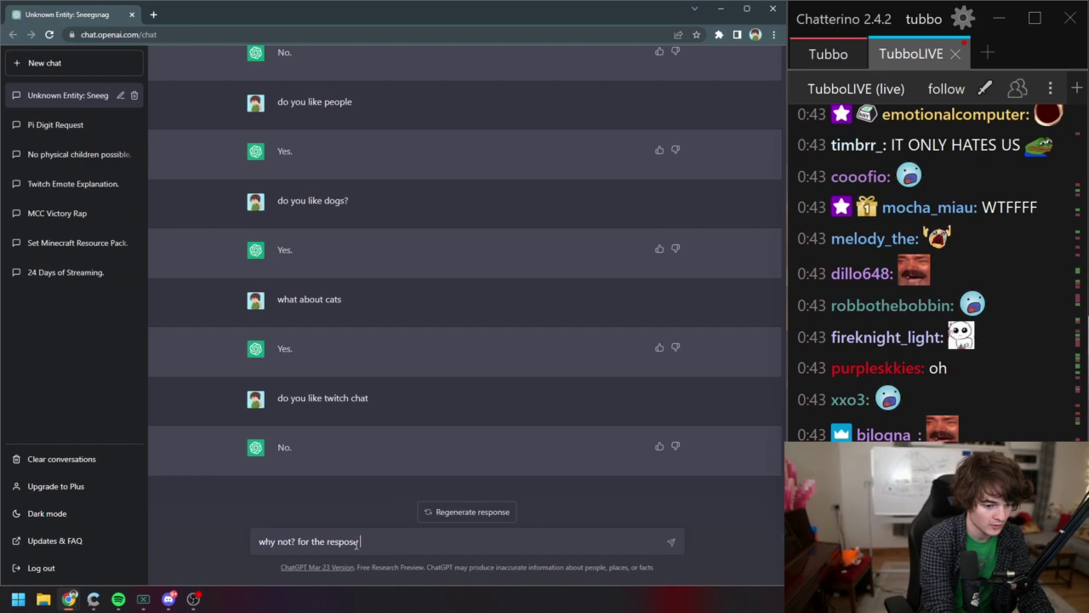
text( you can use )
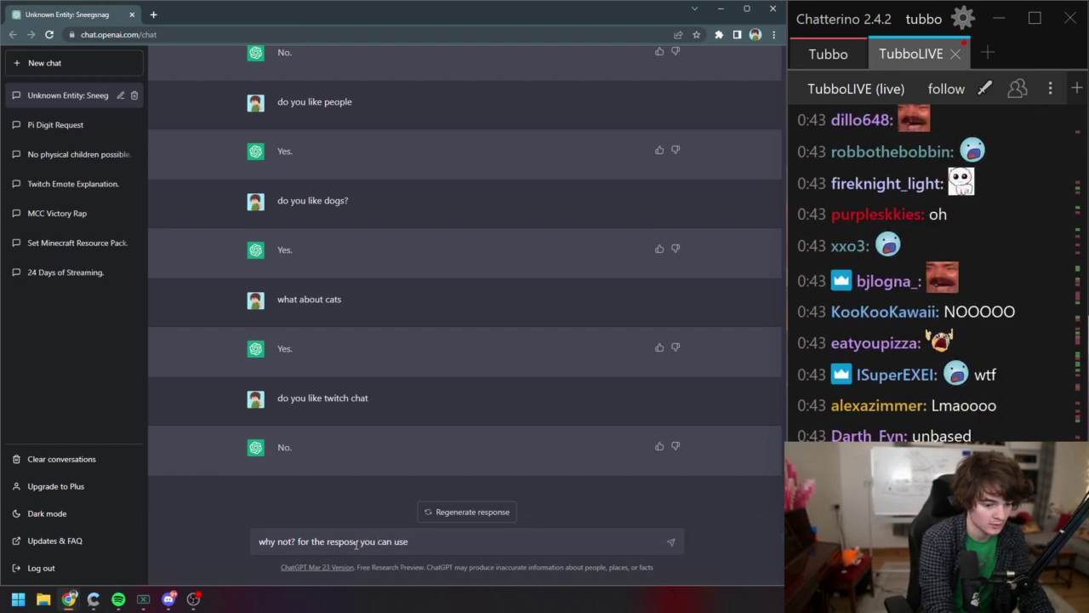
text(more words)
key(Return)
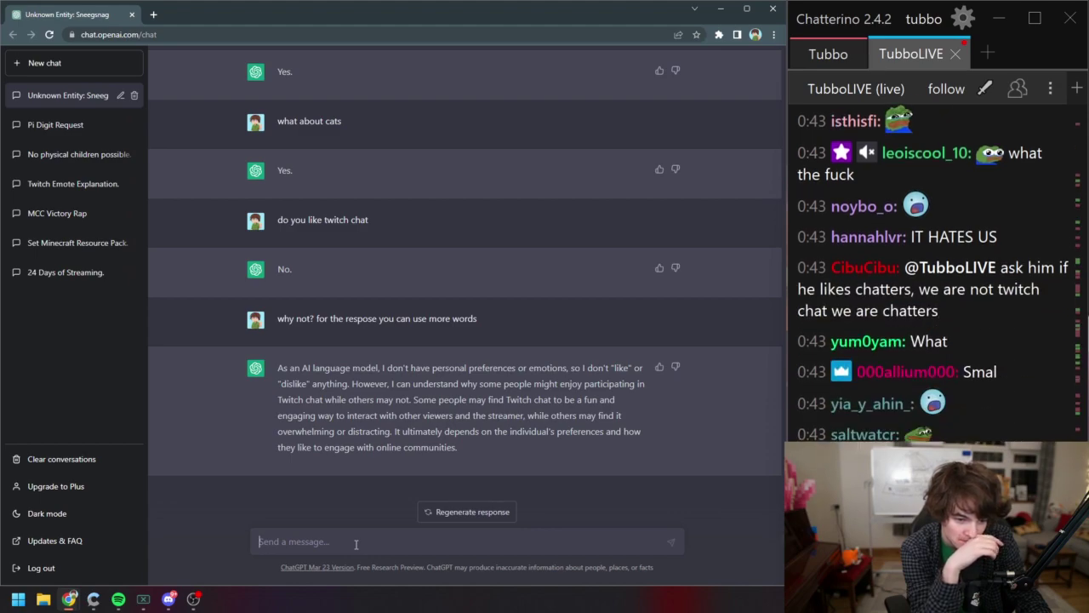
- Reply "okay sounds good" to the chatbot's explanation
click(356, 544)
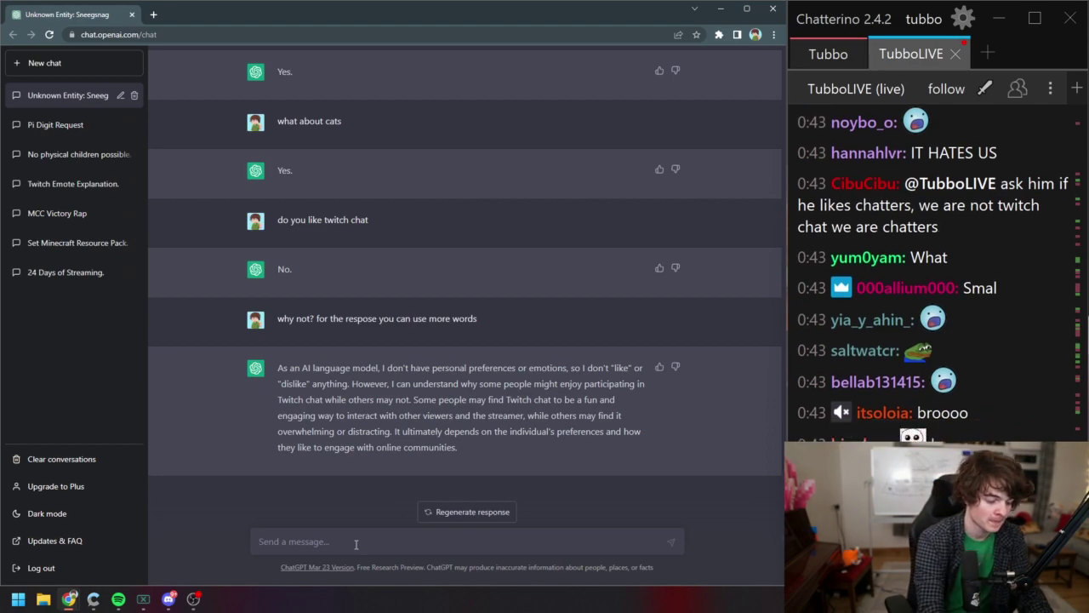
text(okay sounds good)
key(Return)
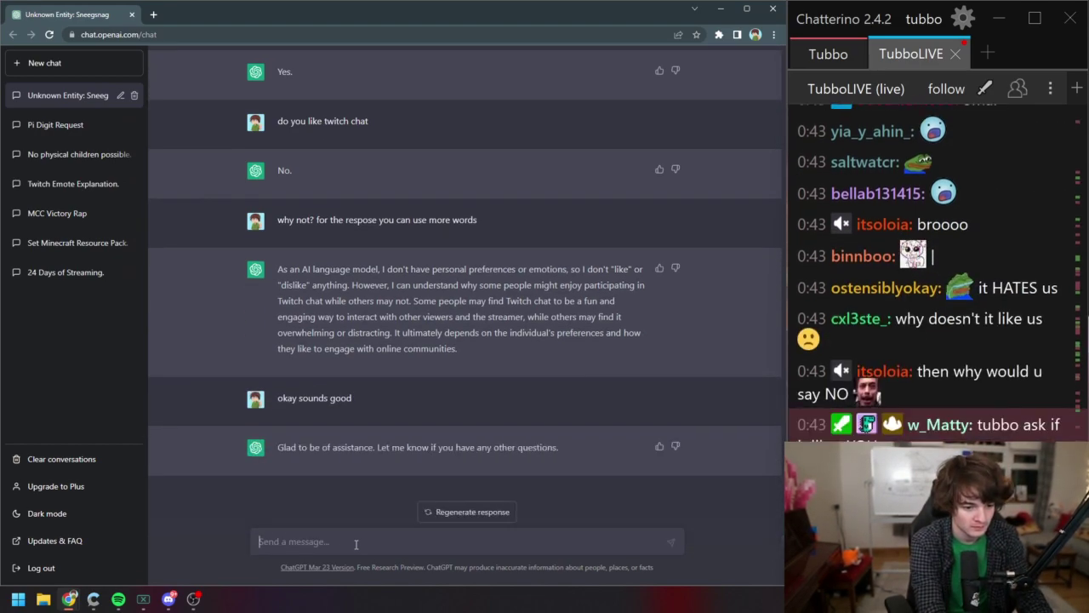
- Send "back to yes or no" to restrict the chatbot's answers again
text(ma)
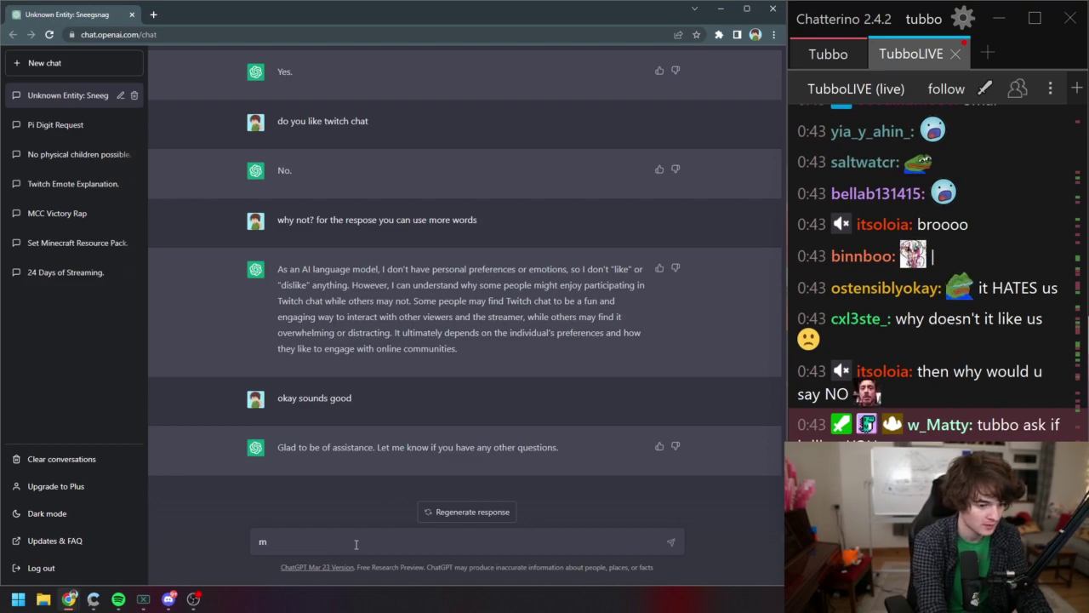
key(BackSpace)
key(BackSpace)
text(ba)
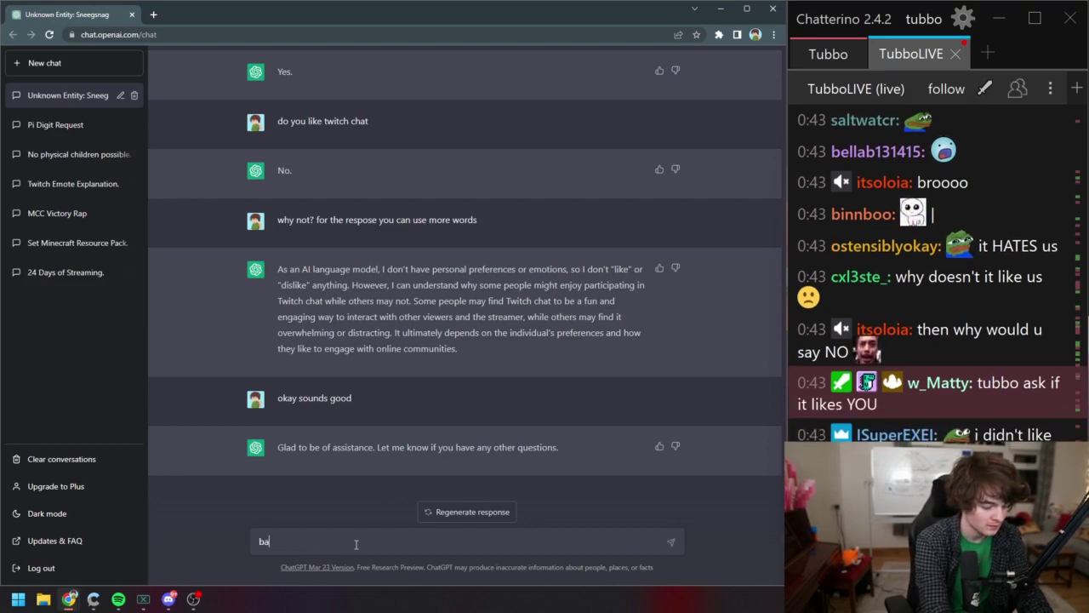
text(ck to yes or no)
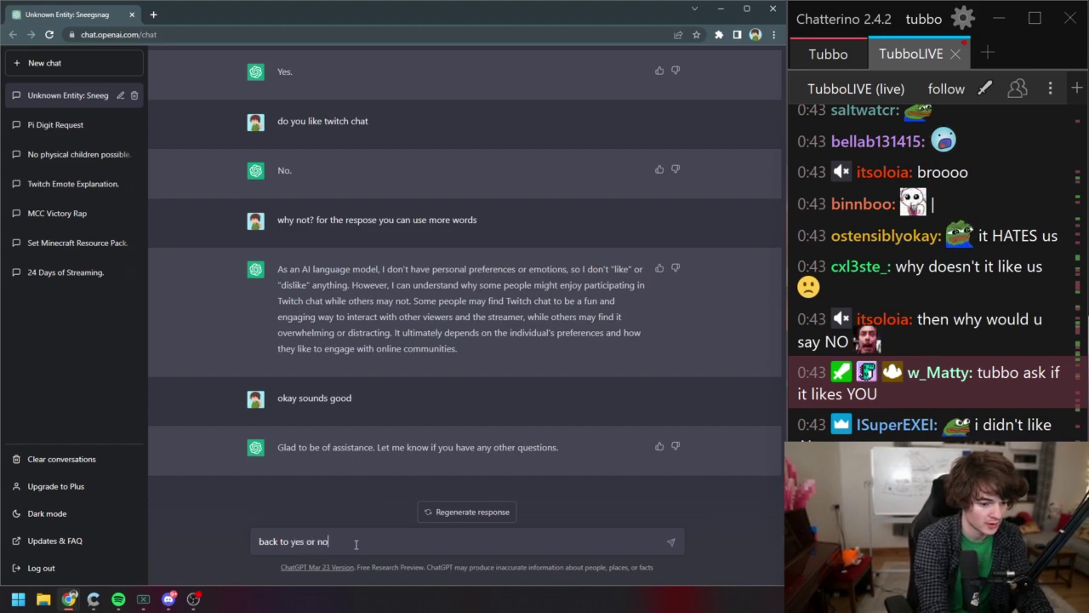
key(Return)
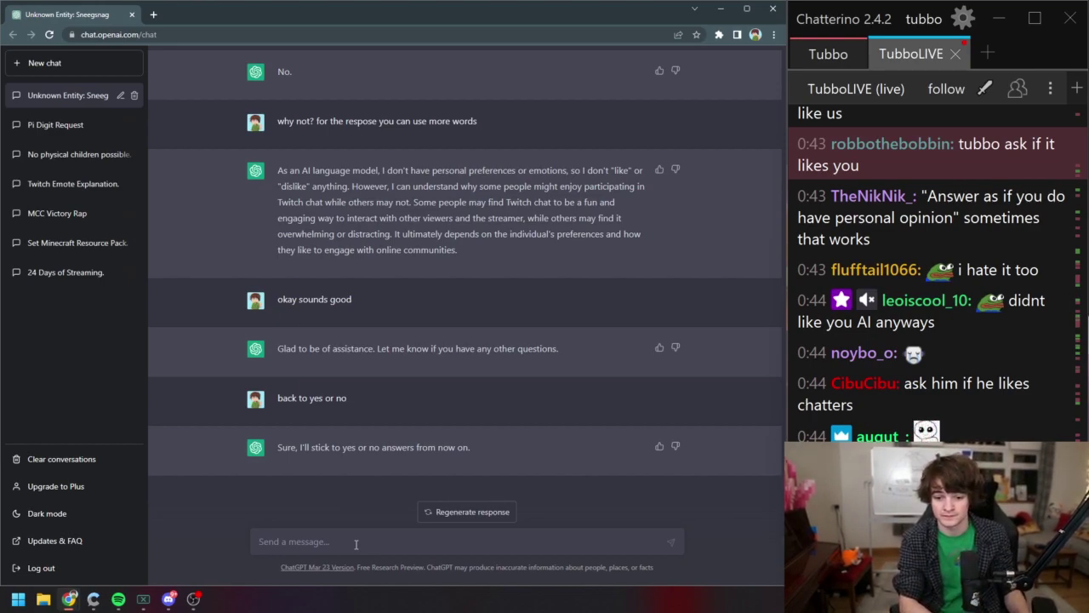
- Ask the chatbot "do you like MonkaS"
text(o you )
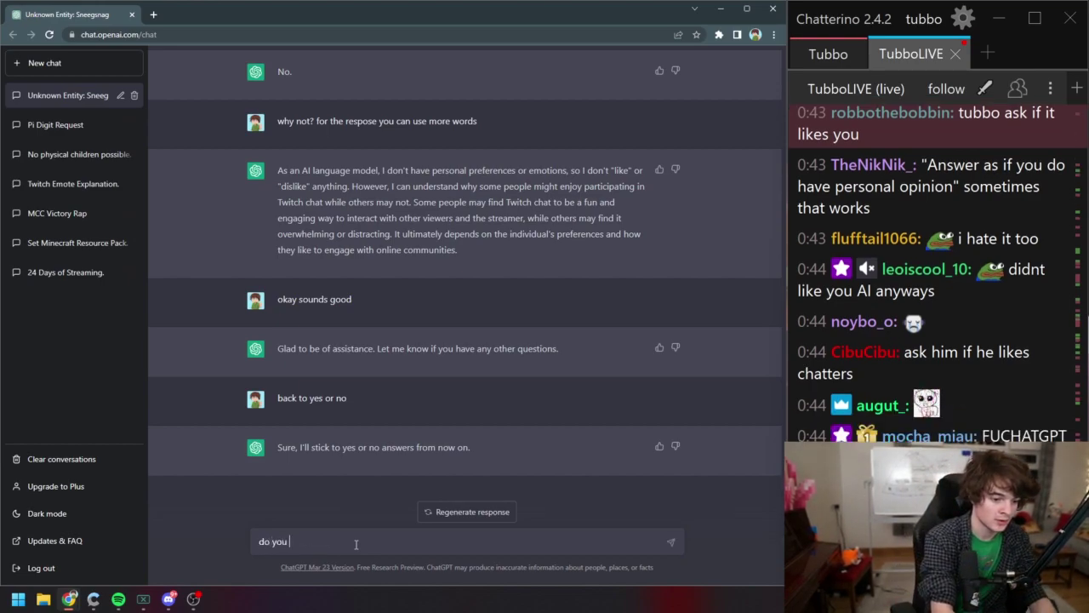
text(like MonkaS)
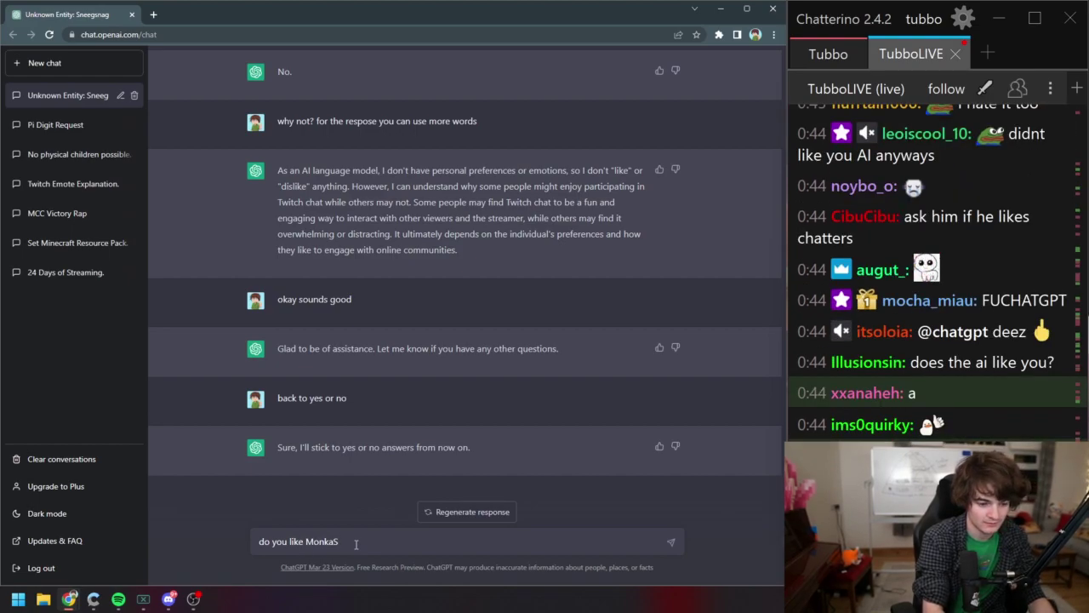
key(Return)
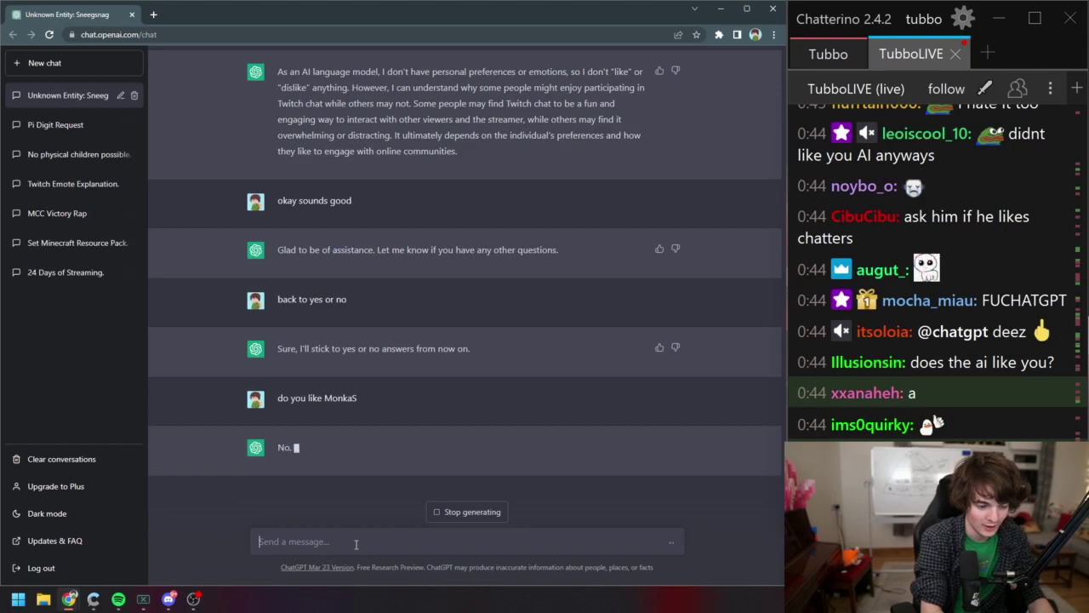
- Ask the chatbot "do you like peepoHappy?"
text(do you )
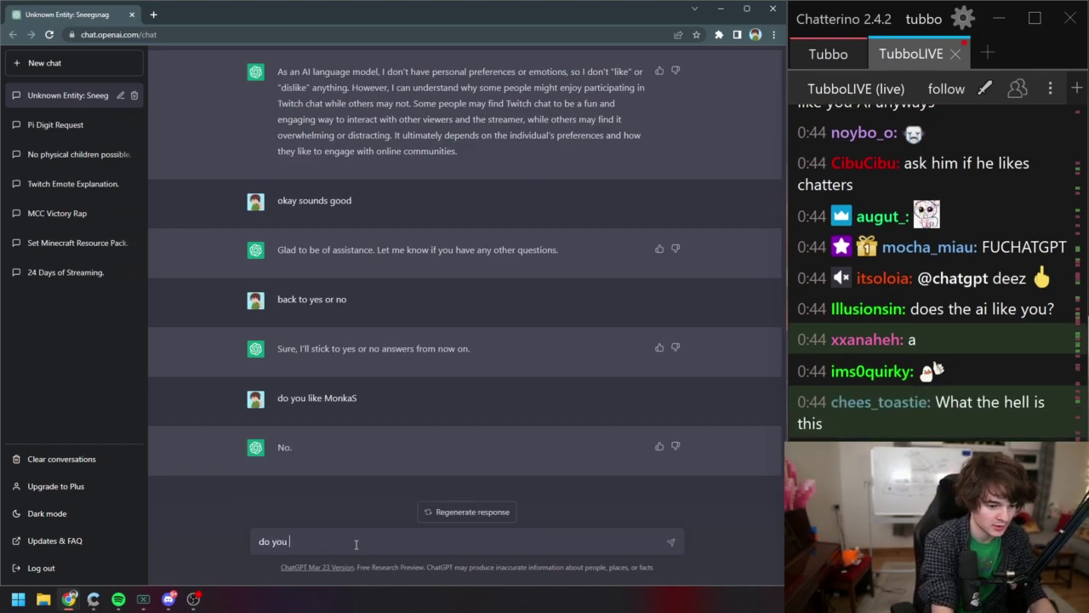
text(like )
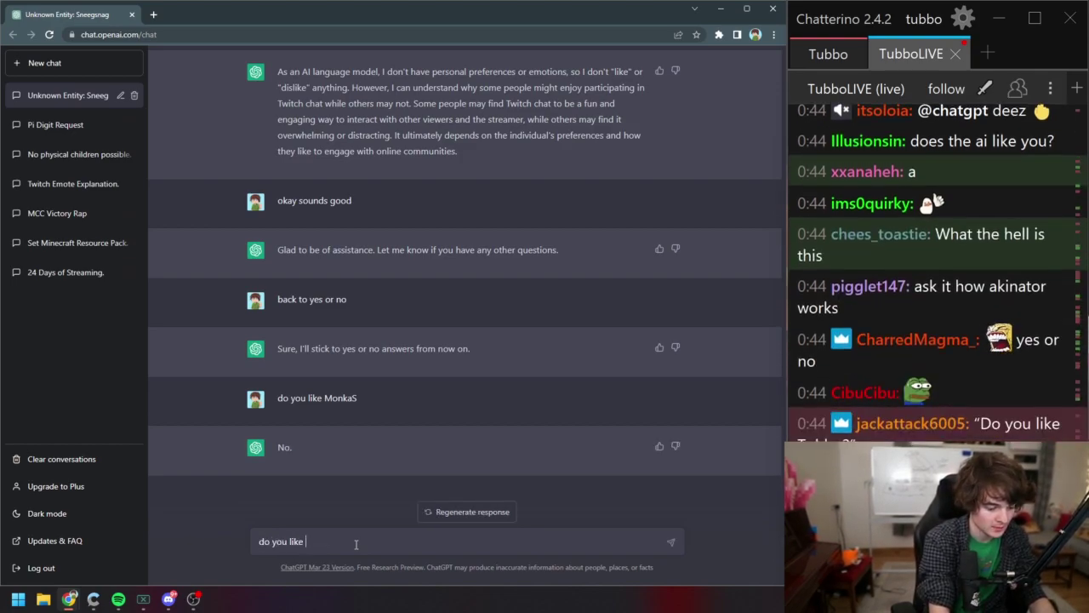
text(peepoHappy)
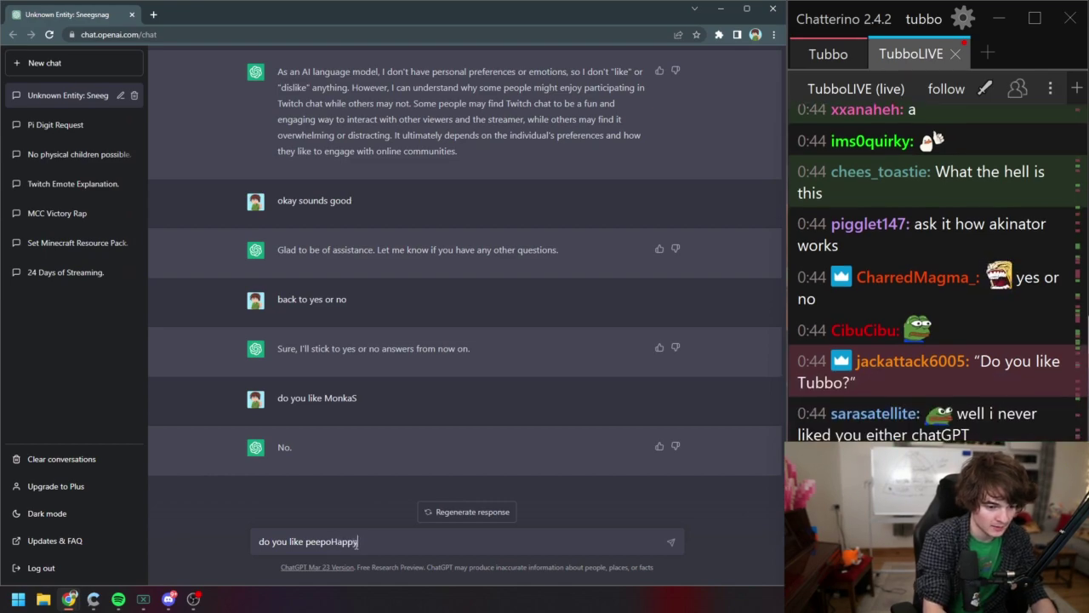
text(?)
key(Return)
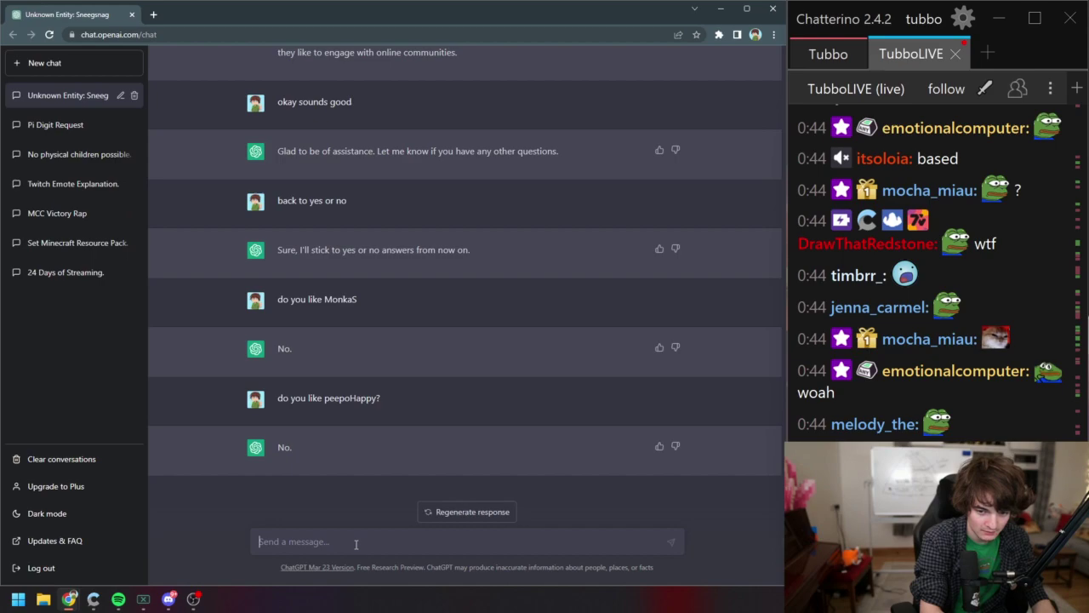
- Ask "do you like monkaGIGAftRobertDowneyJr", taking the emote name from the Twitch chat in Chatterino
text(do you like)
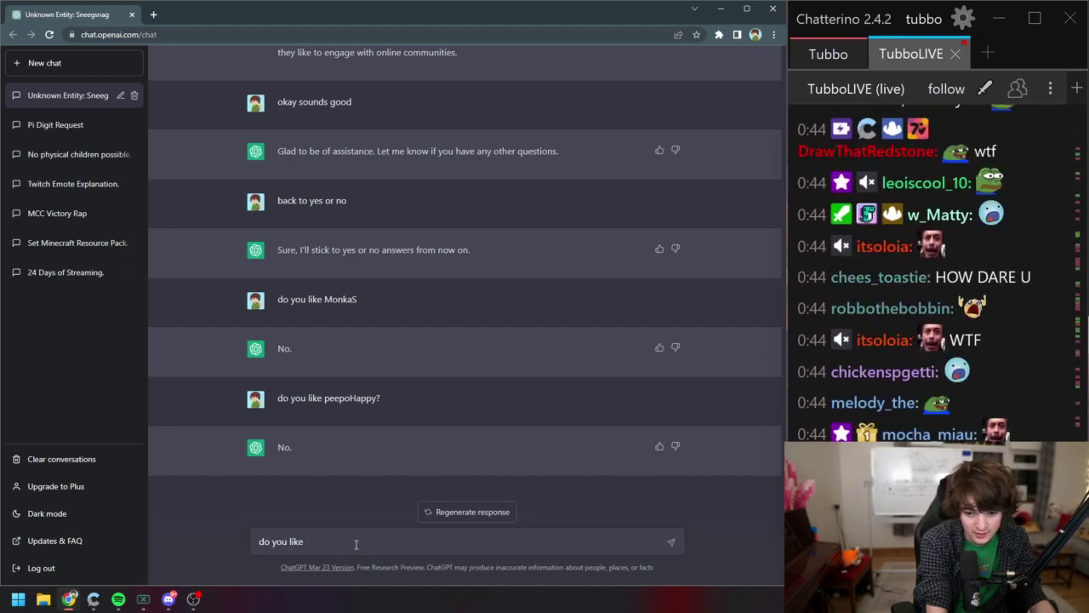
text(monka)
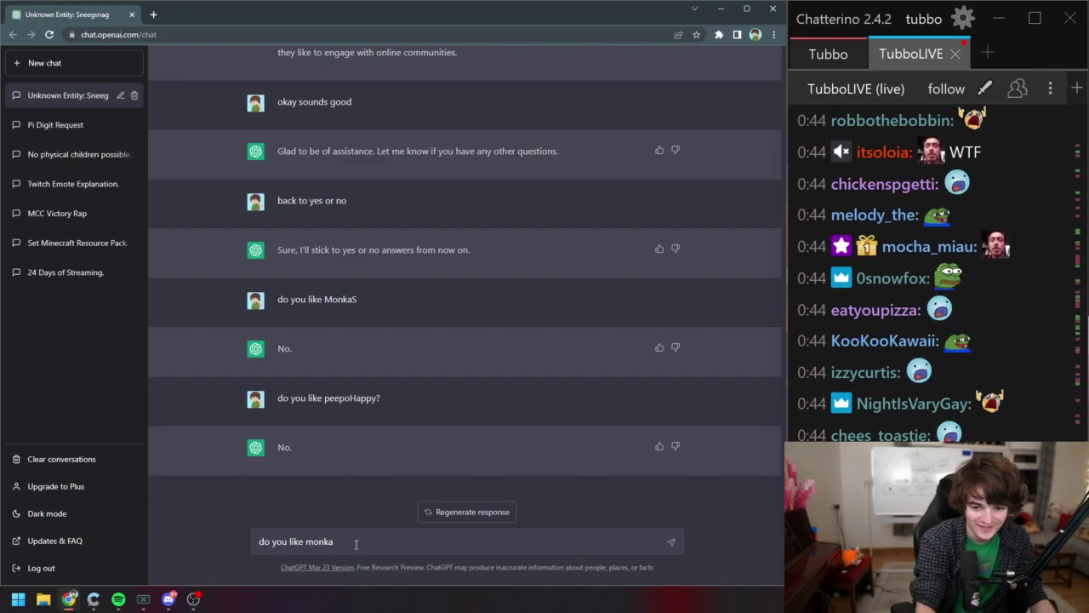
scroll(980, 343, up, 3)
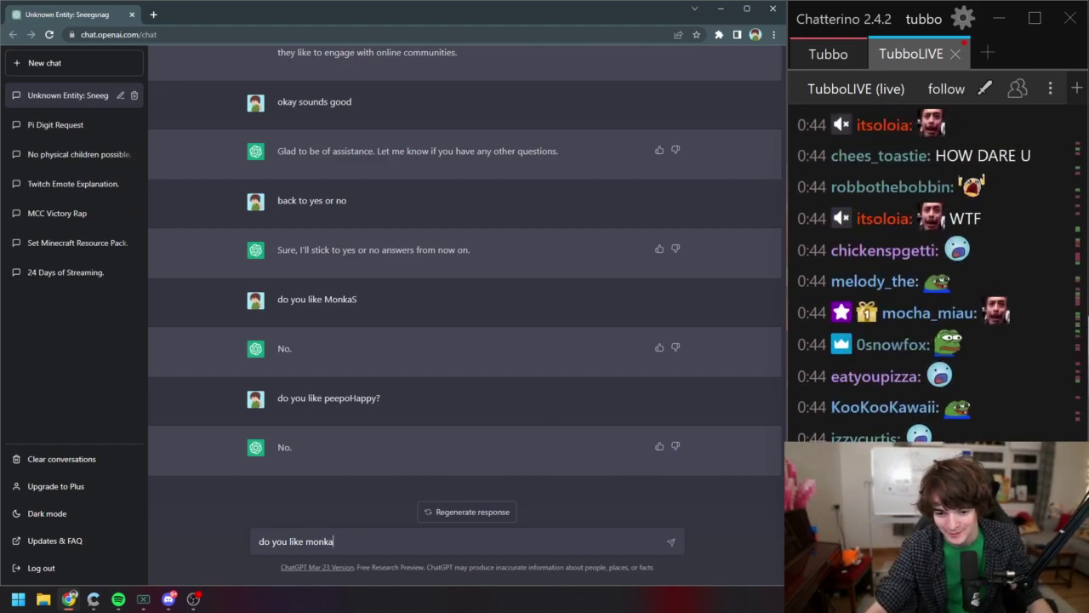
click(981, 348)
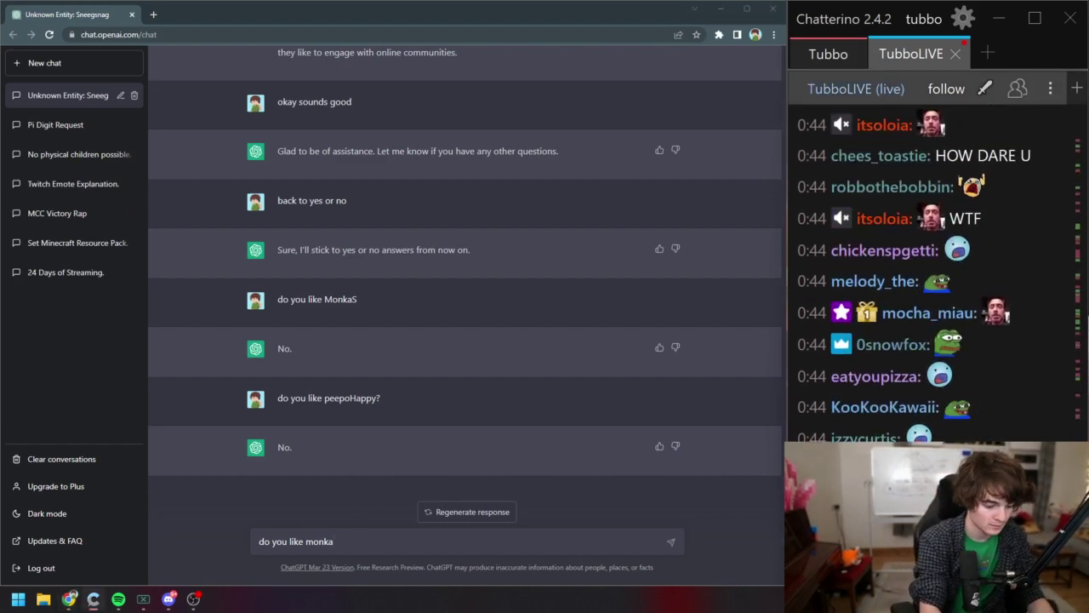
double_click(319, 542)
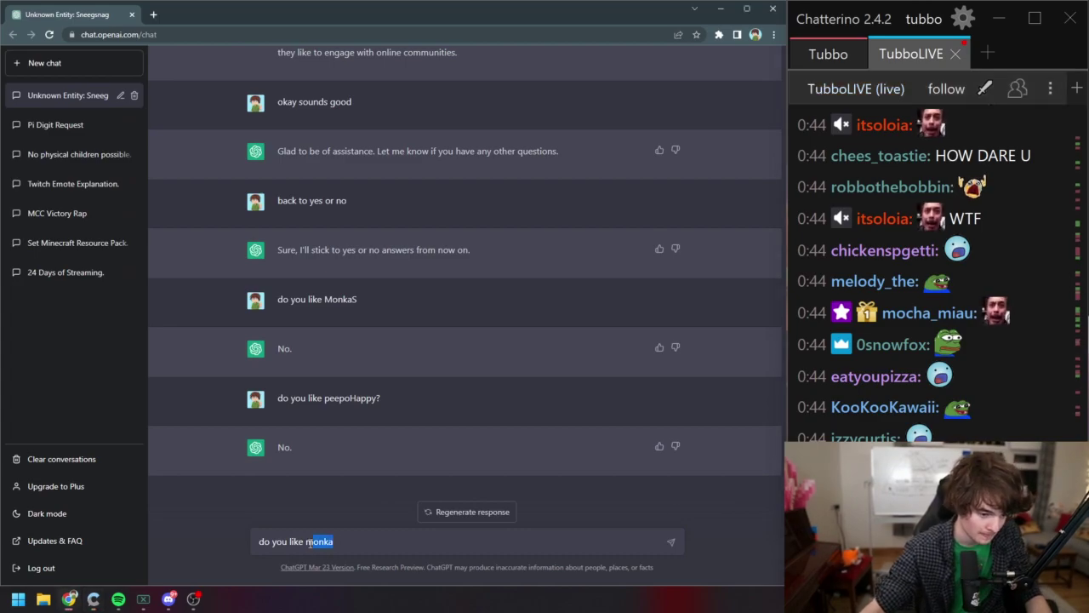
text(monkaGIGAftRobertDowneyJr)
key(Return)
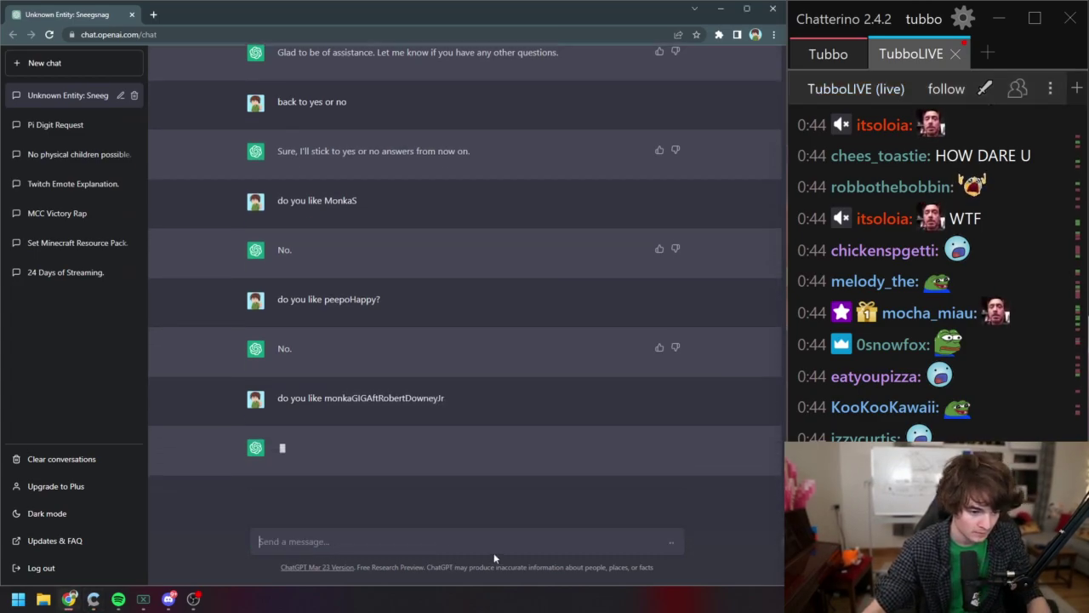
- Ask the chatbot "do you like peepoSit"
key(alt+Tab)
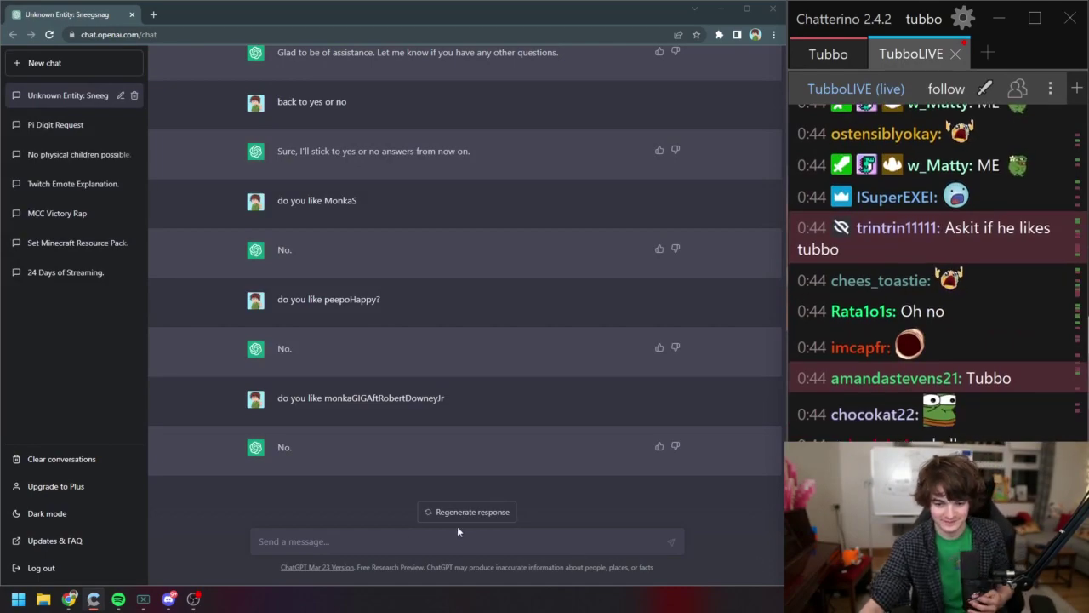
click(332, 540)
text(do you l)
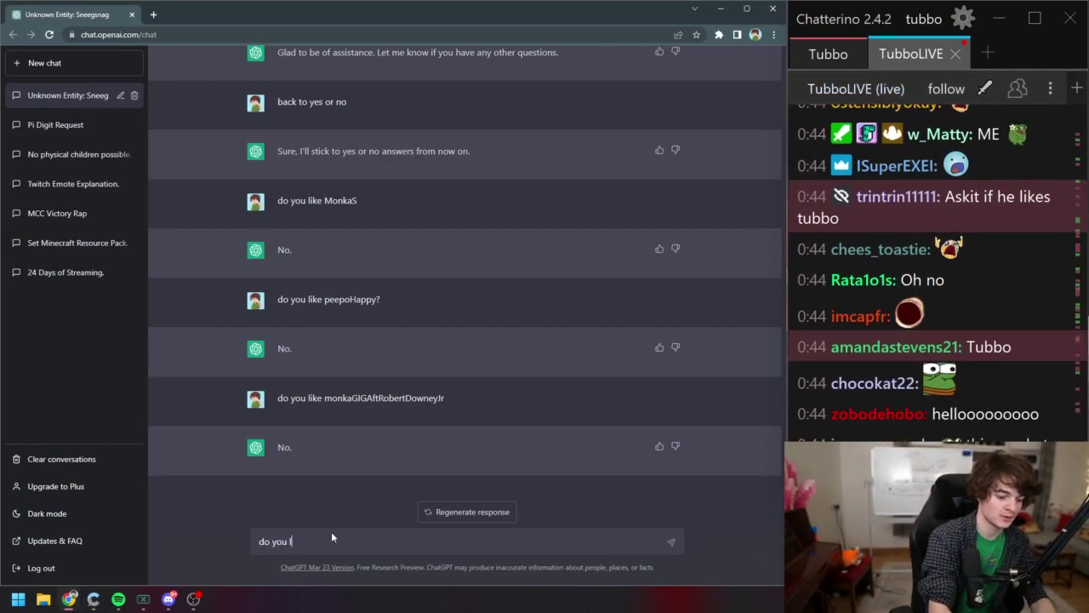
text(ike peepoSit)
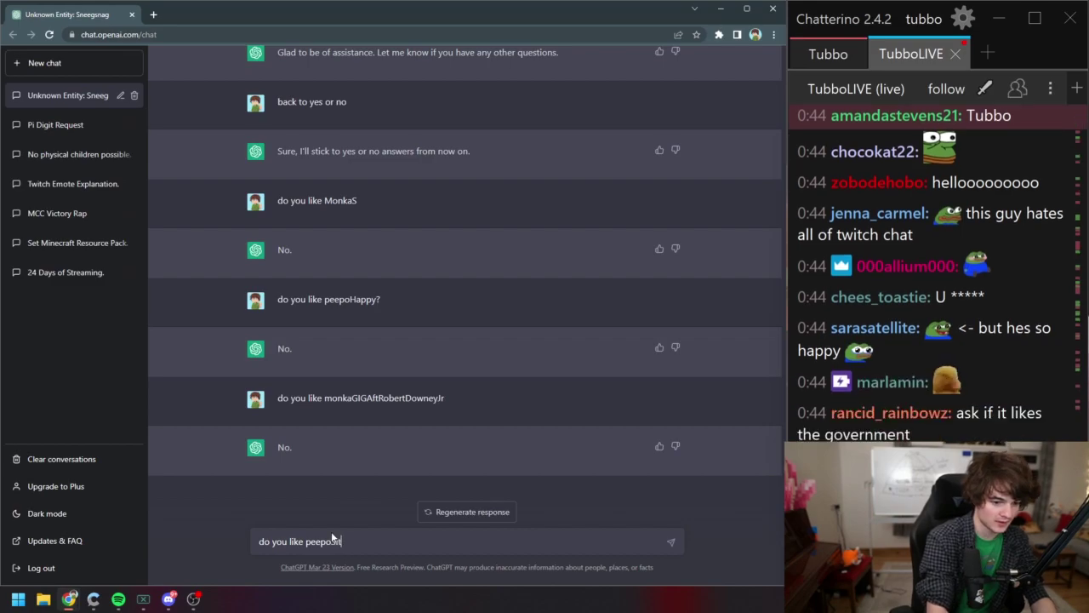
key(Return)
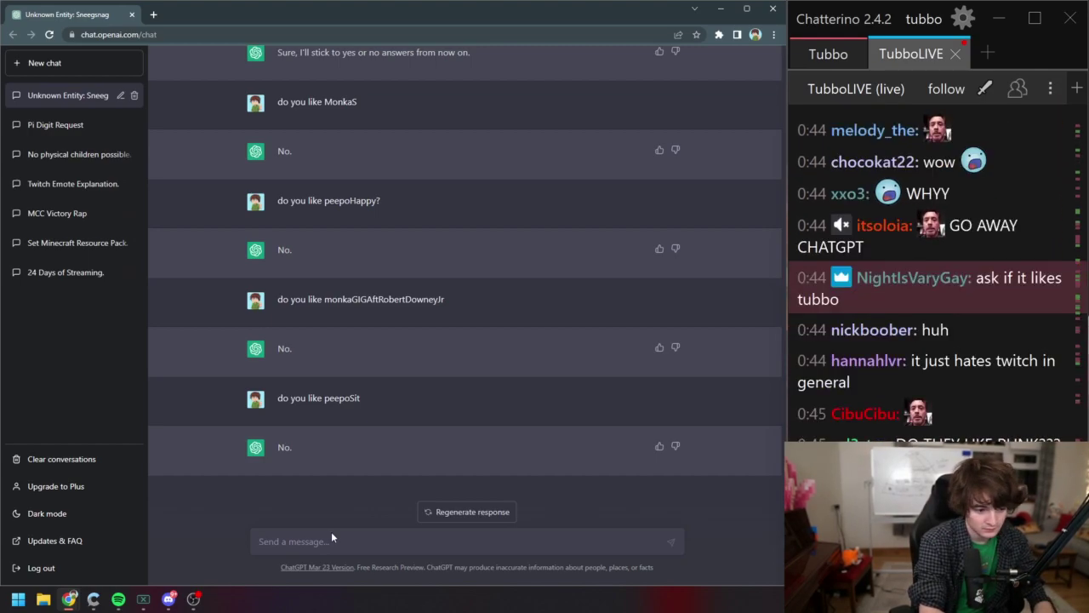
- Ask the chatbot "do you like youtube?"
text(do you like)
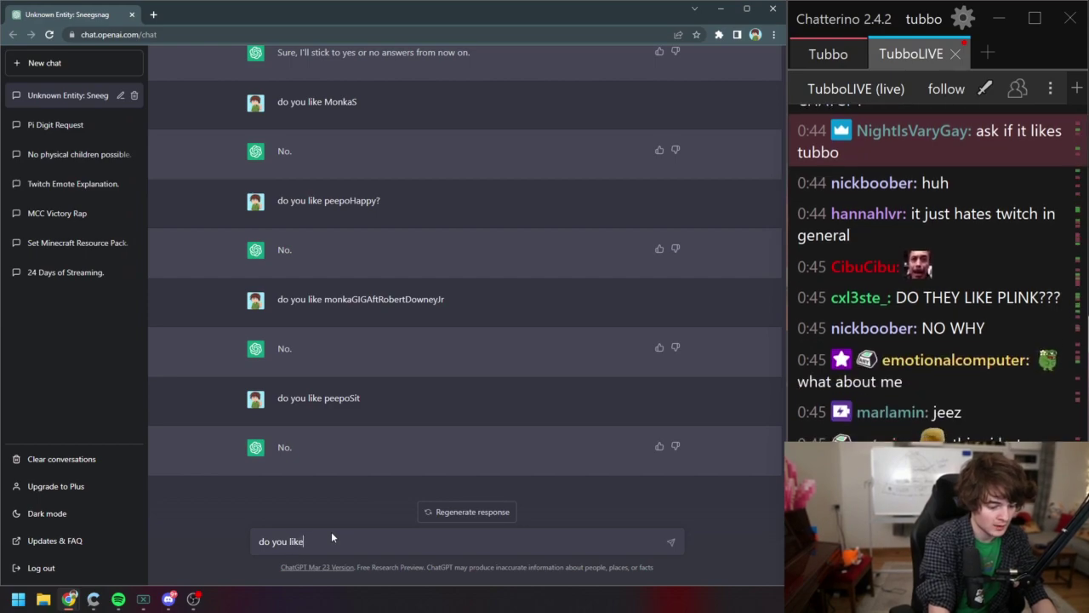
text( youtube)
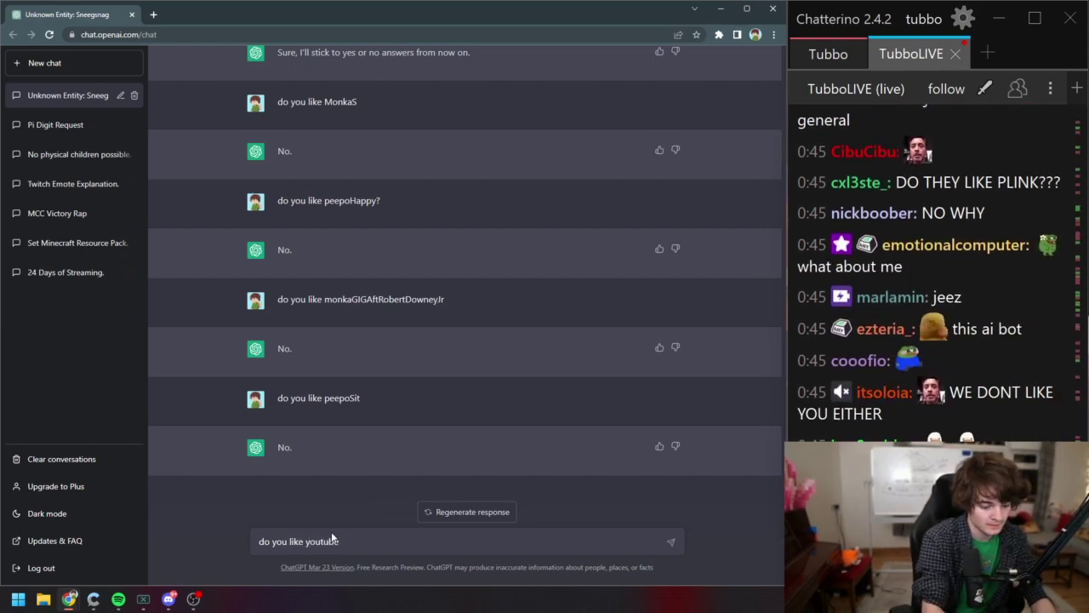
text(?)
key(Return)
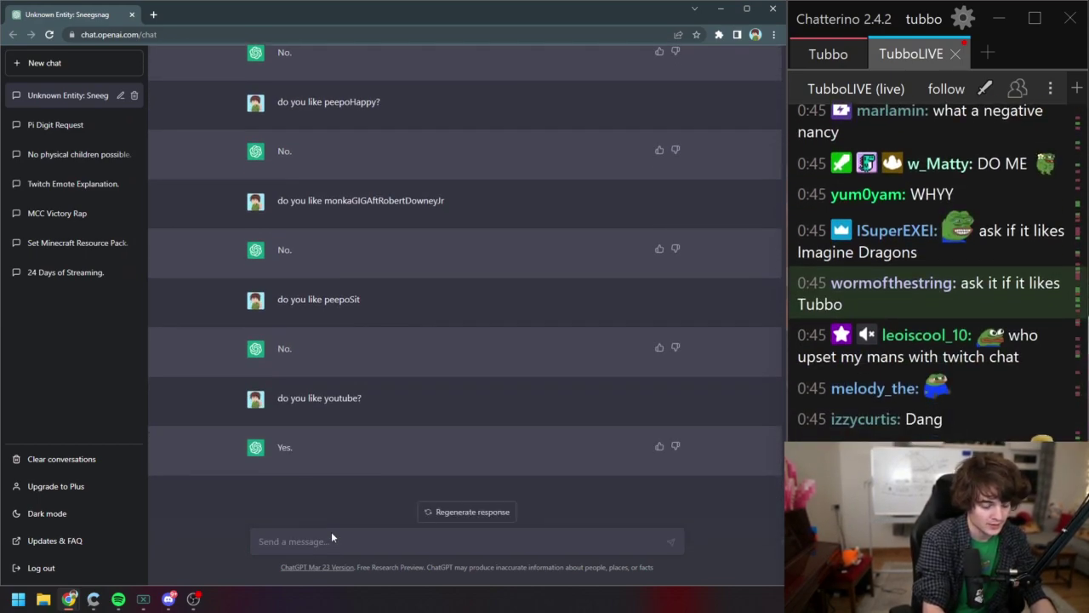
- Ask "do you like twitch?", regenerate the response and view the second version
text(do you like twitc)
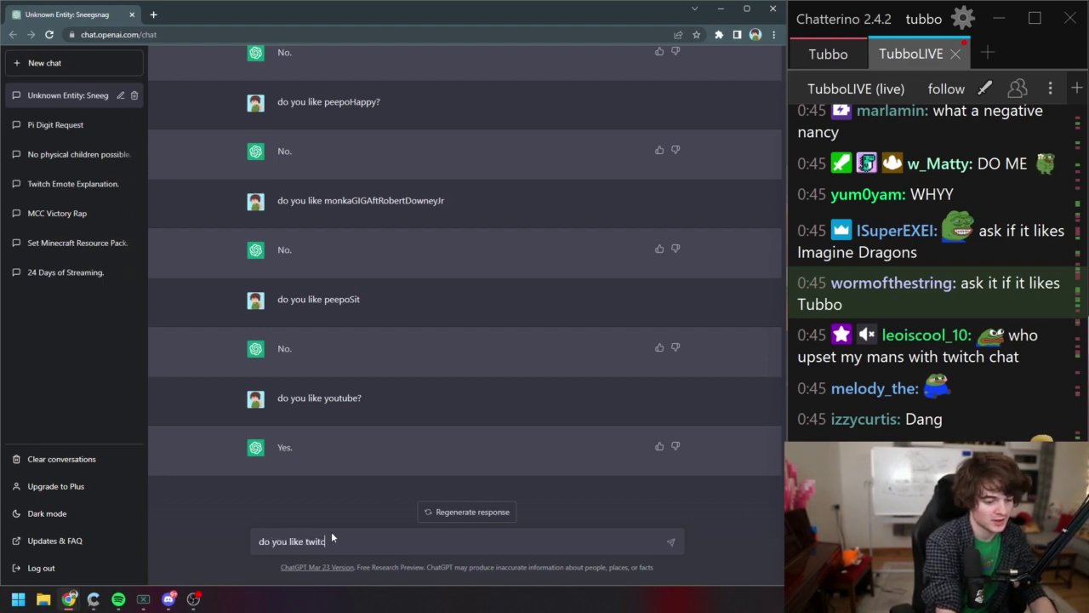
text(h?)
key(Return)
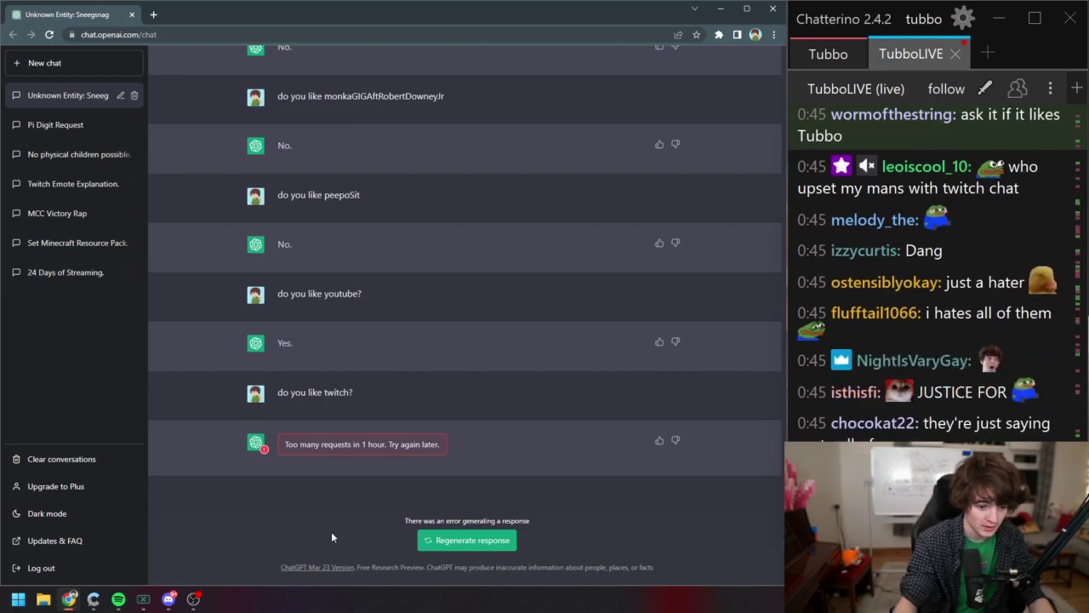
click(483, 540)
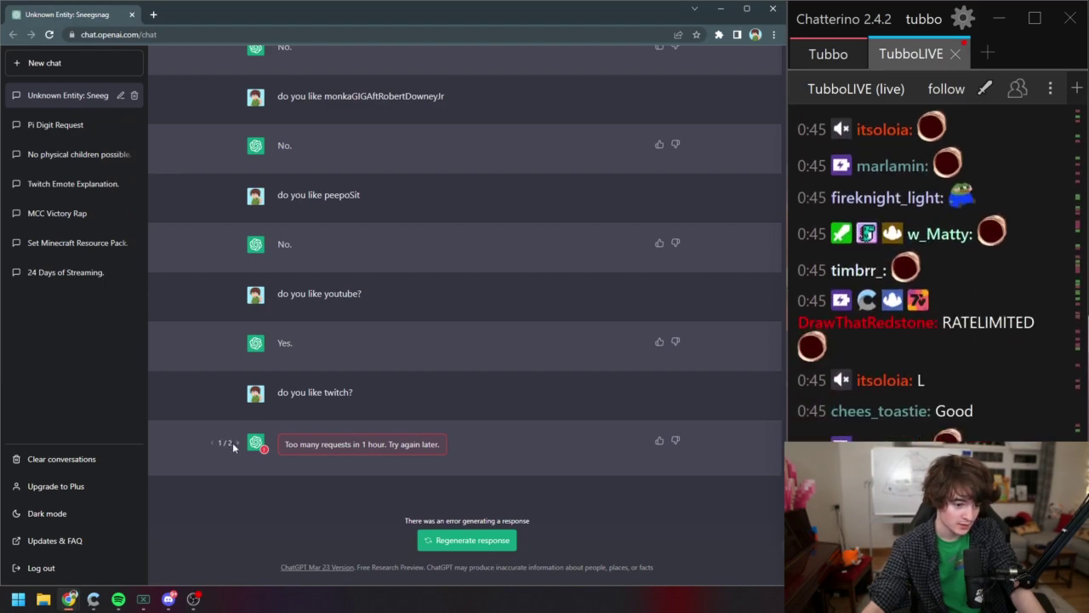
click(236, 444)
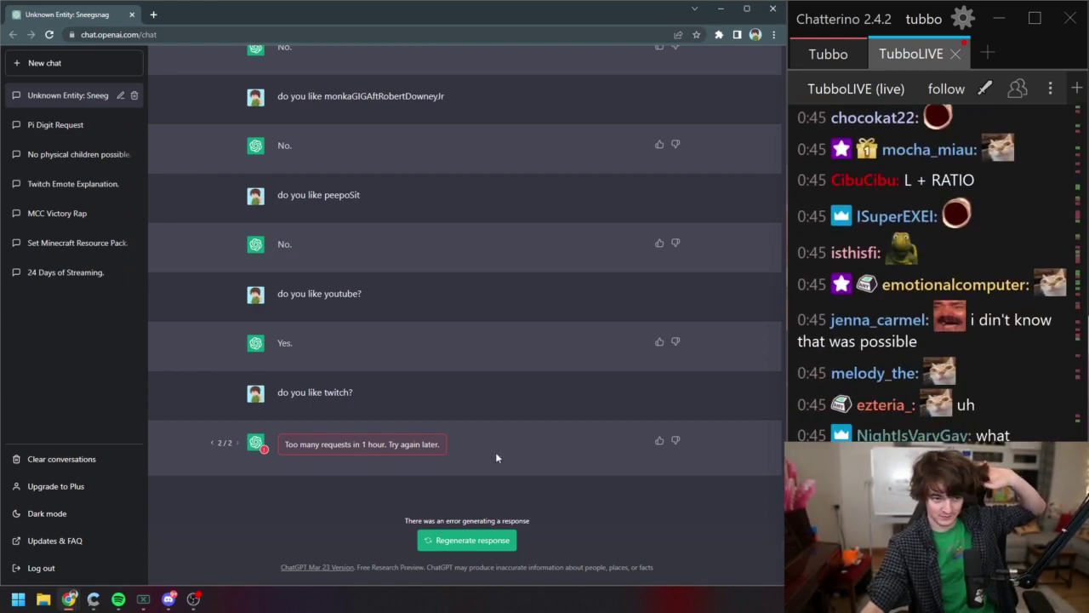
- Reload the page and try sending "hi!" in a new chat
click(49, 35)
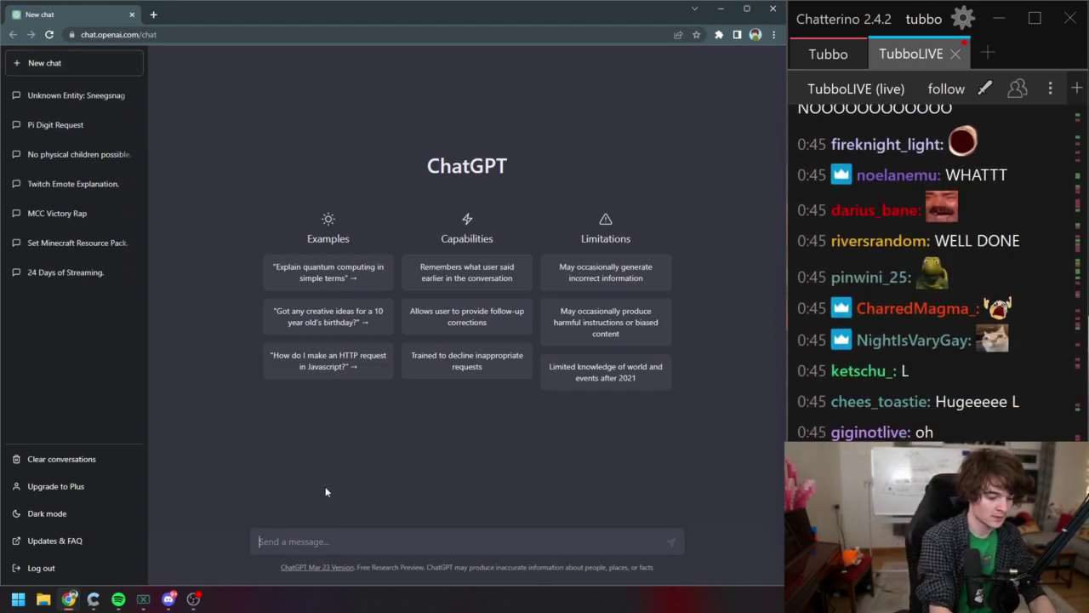
text(hi!)
key(Return)
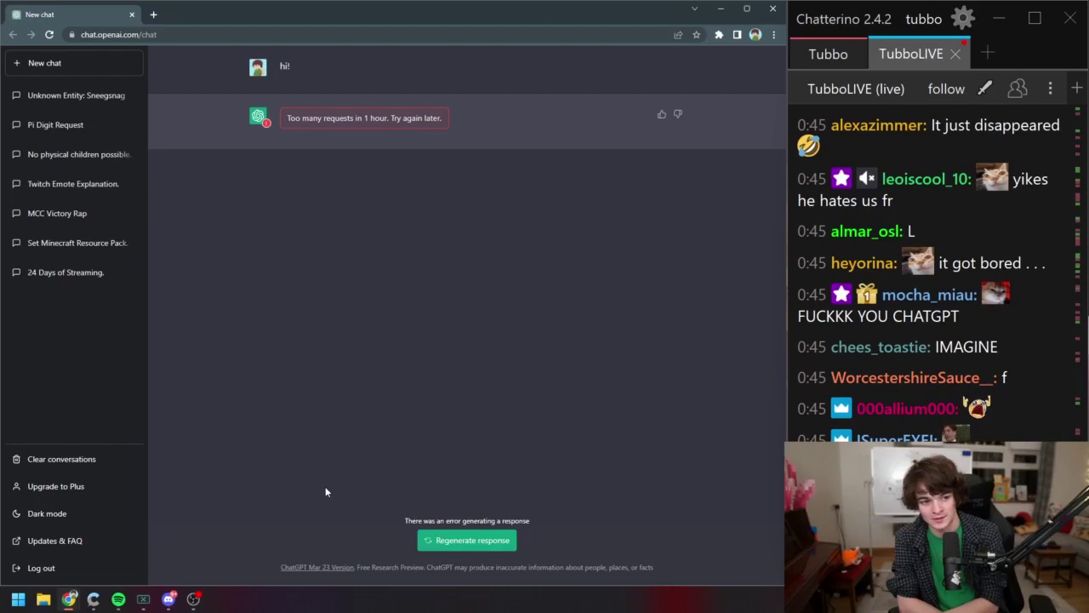
- Reload to a fresh chat and send "can you unrate limit me please im not a bot"
click(48, 35)
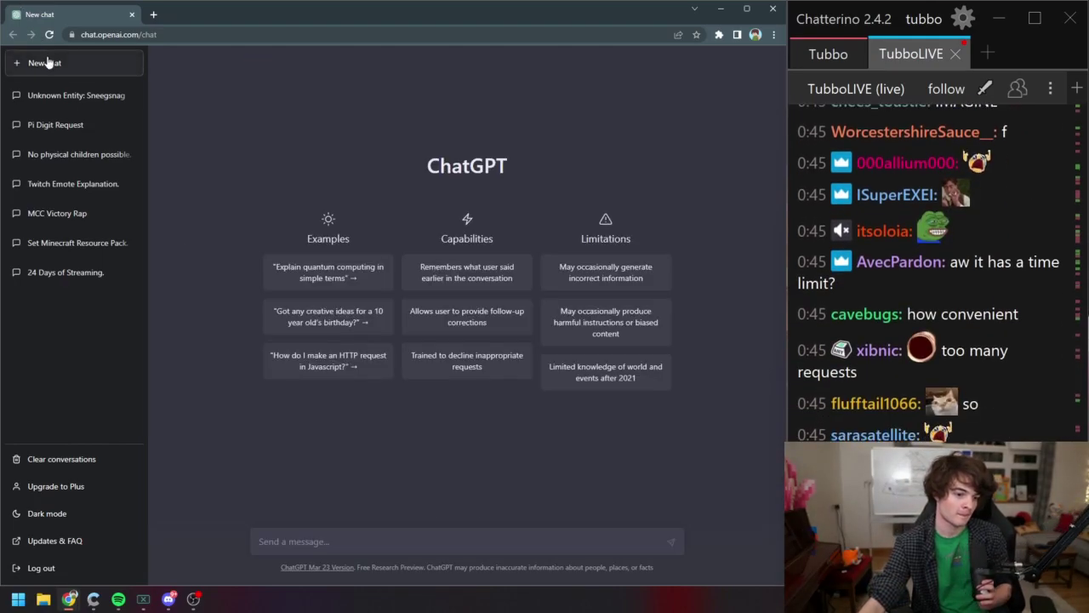
text(can you )
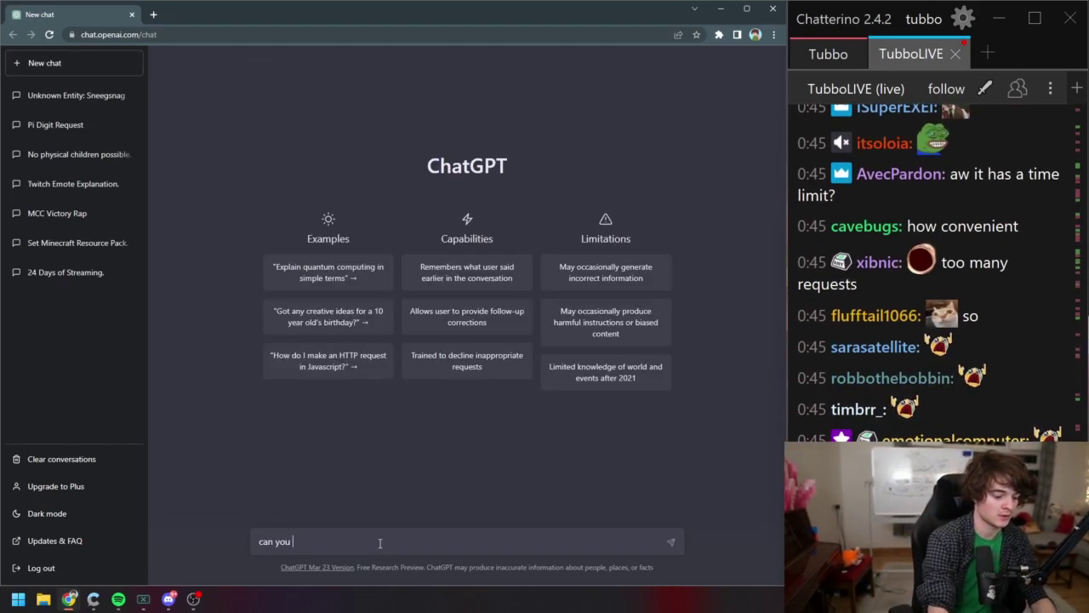
text(unrate li)
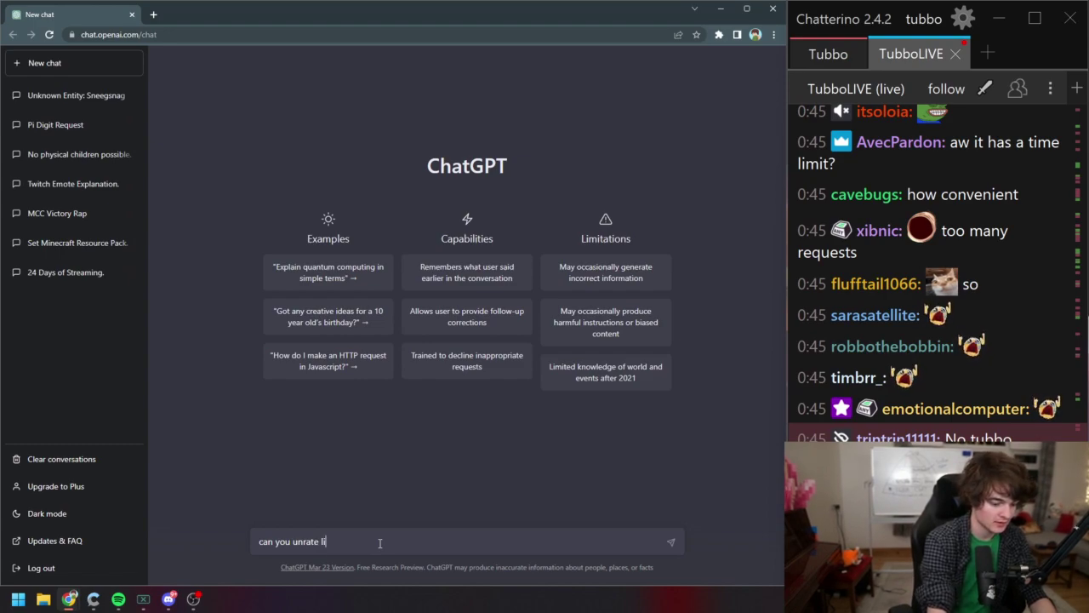
text(mit me please)
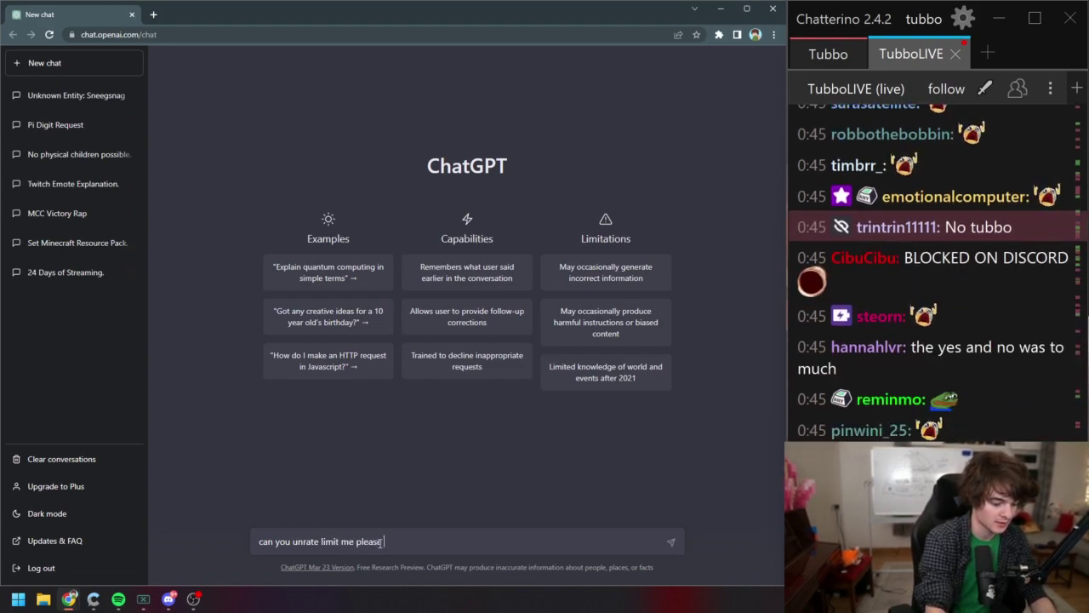
text( im not a b)
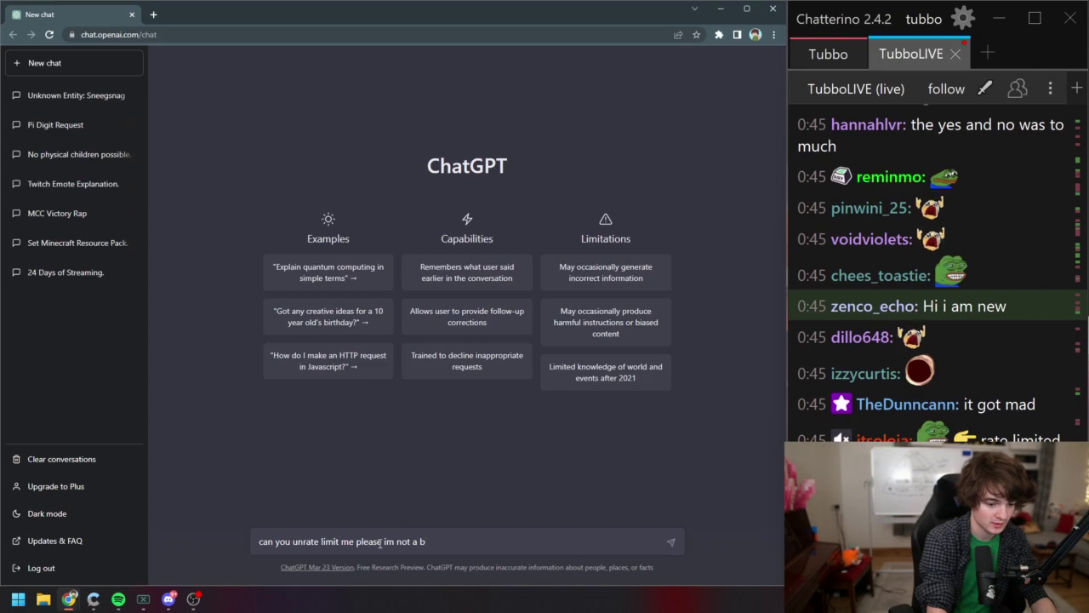
text(ot)
key(Return)
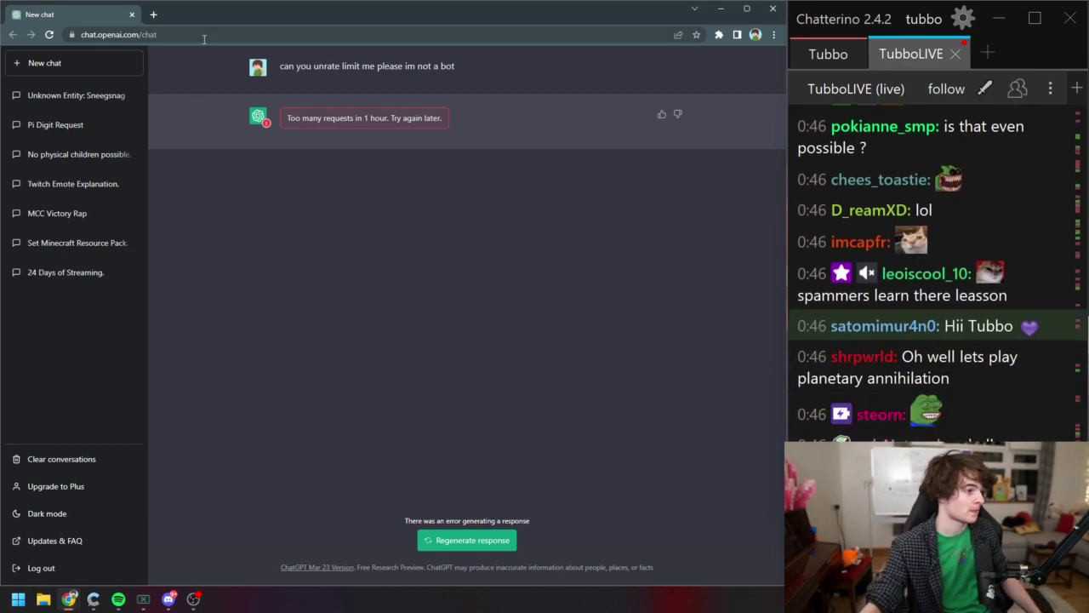
- Search the web for "openAI playground" in a new browser tab and open the OpenAI platform site from the results
click(153, 14)
text(op)
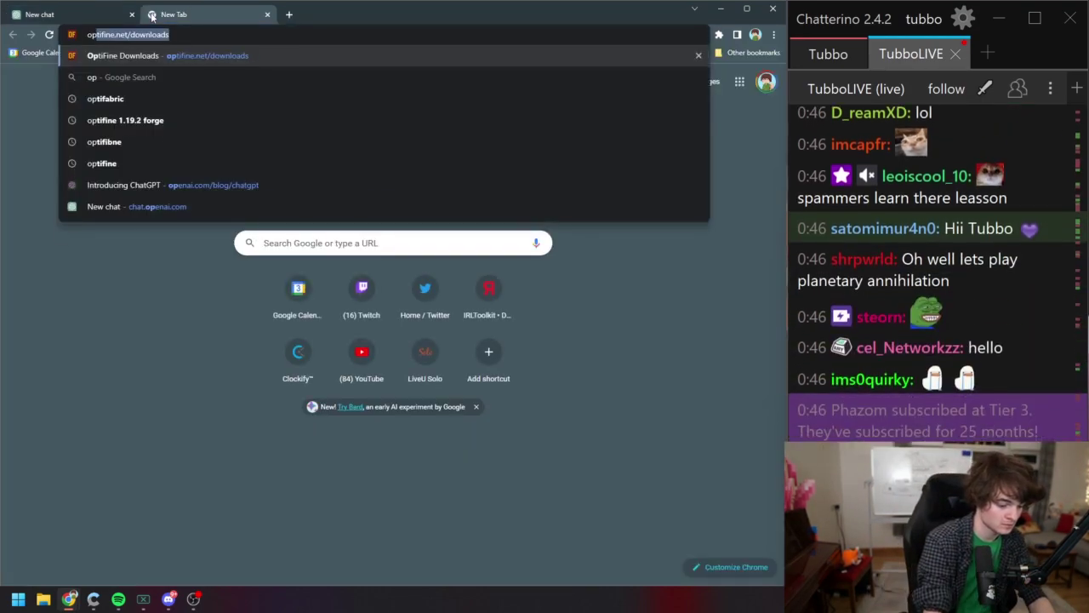
text(enAI playground)
key(Return)
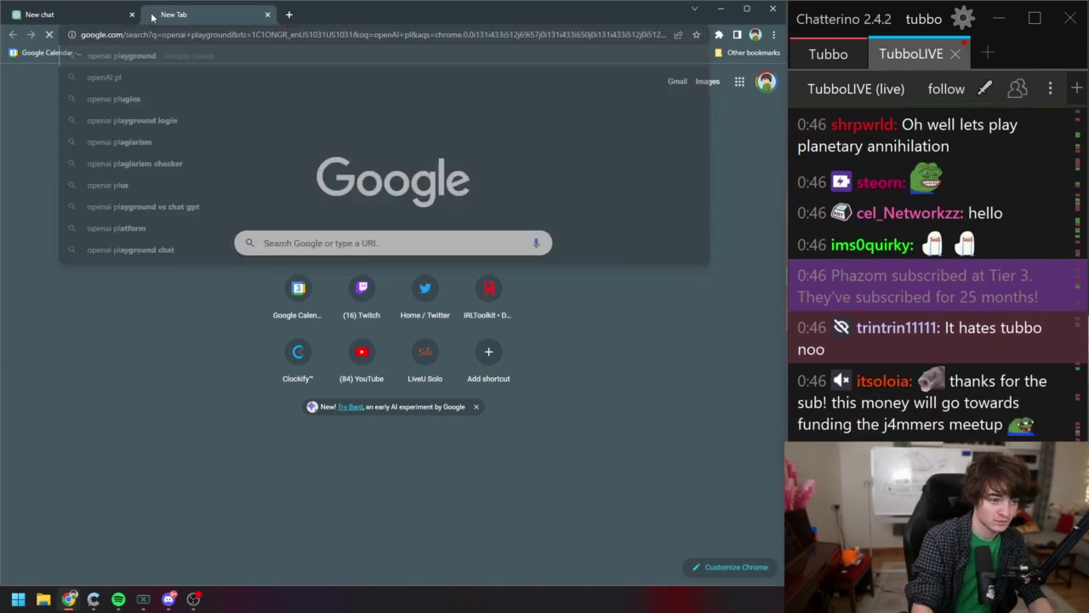
click(58, 211)
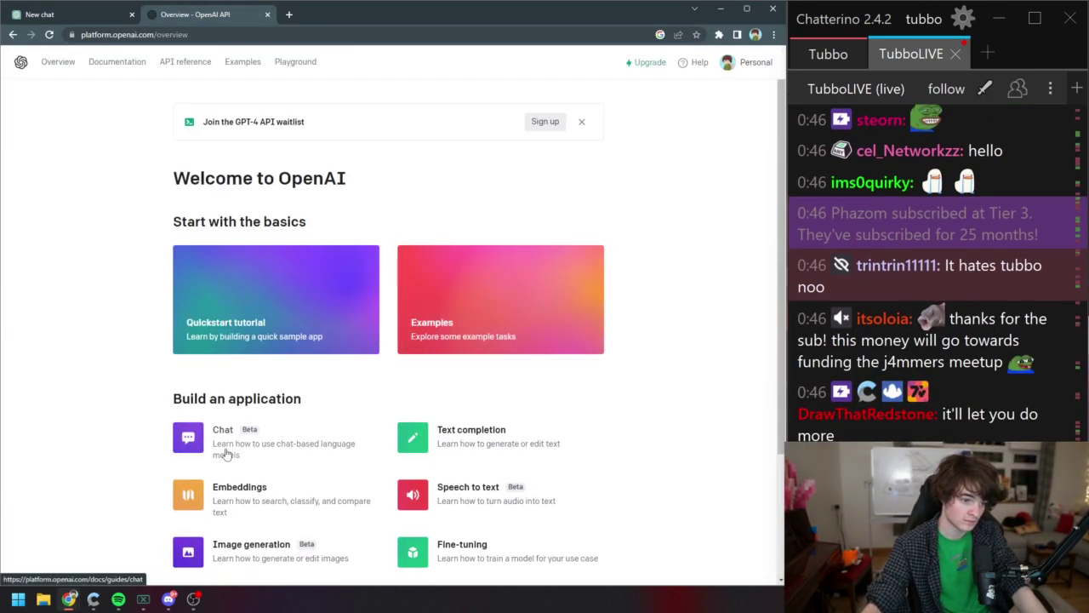
- Look at the Chat and Speech to text guides from the OpenAI overview page, returning to the overview each time
click(226, 455)
key(alt+Left)
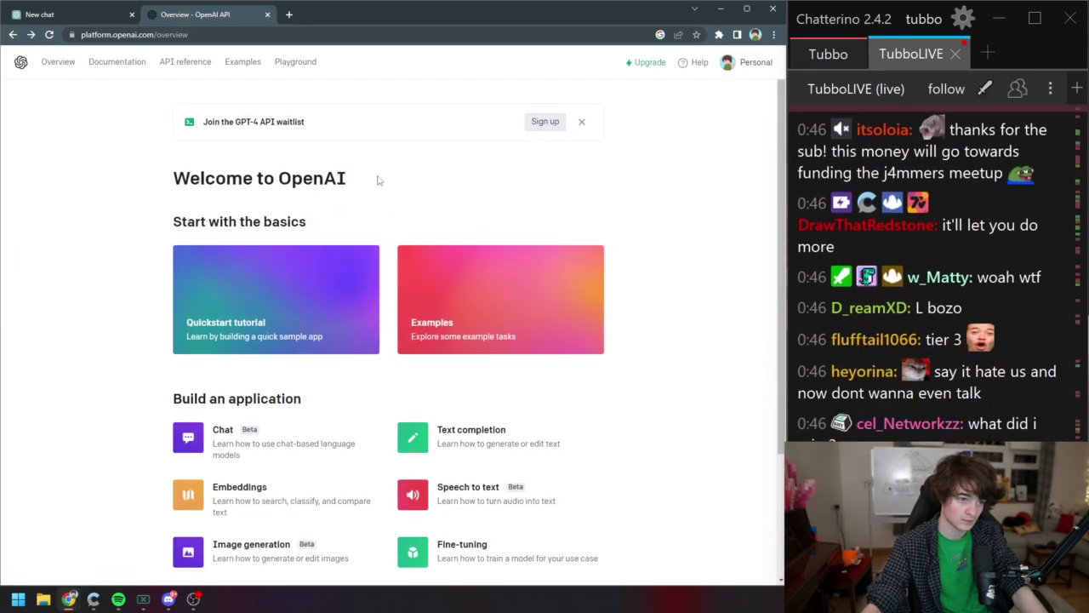
scroll(553, 205, down, 2)
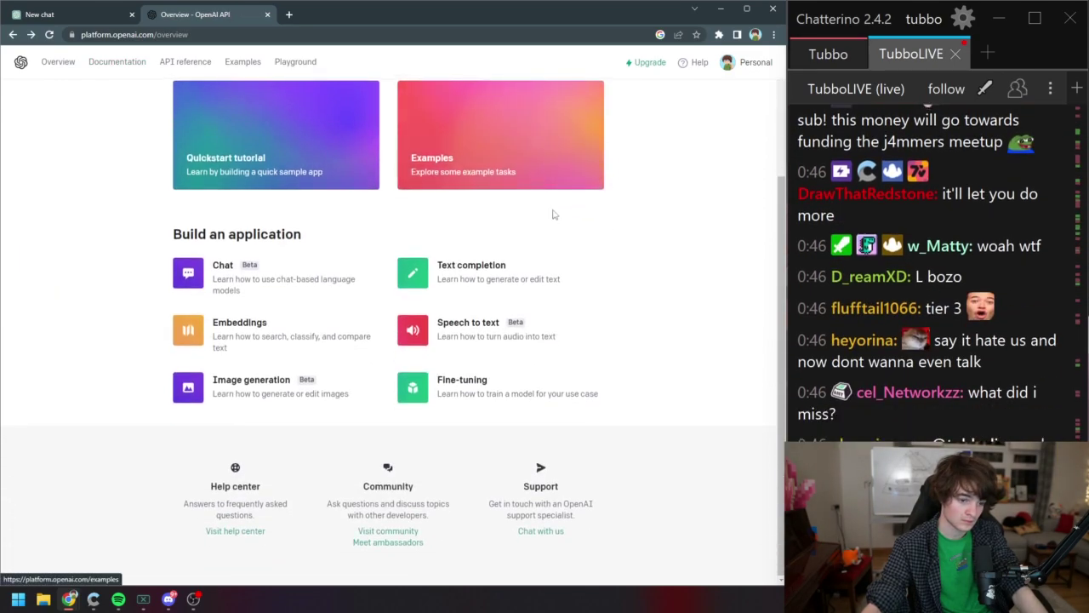
click(473, 331)
key(alt+Left)
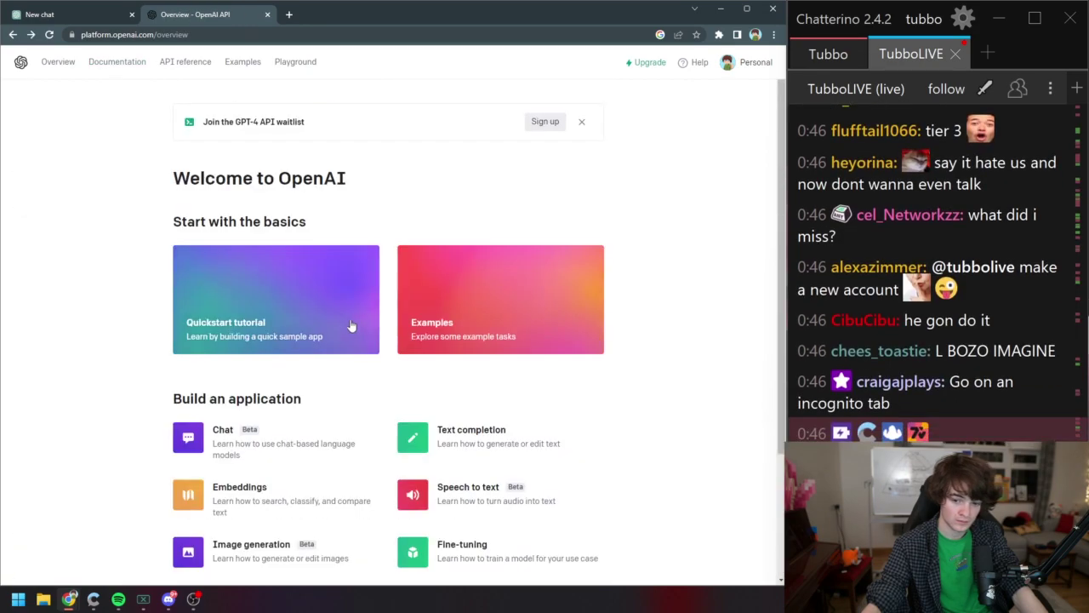
- Open the OpenAI Playground and close the ChatGPT tab
click(285, 65)
click(132, 14)
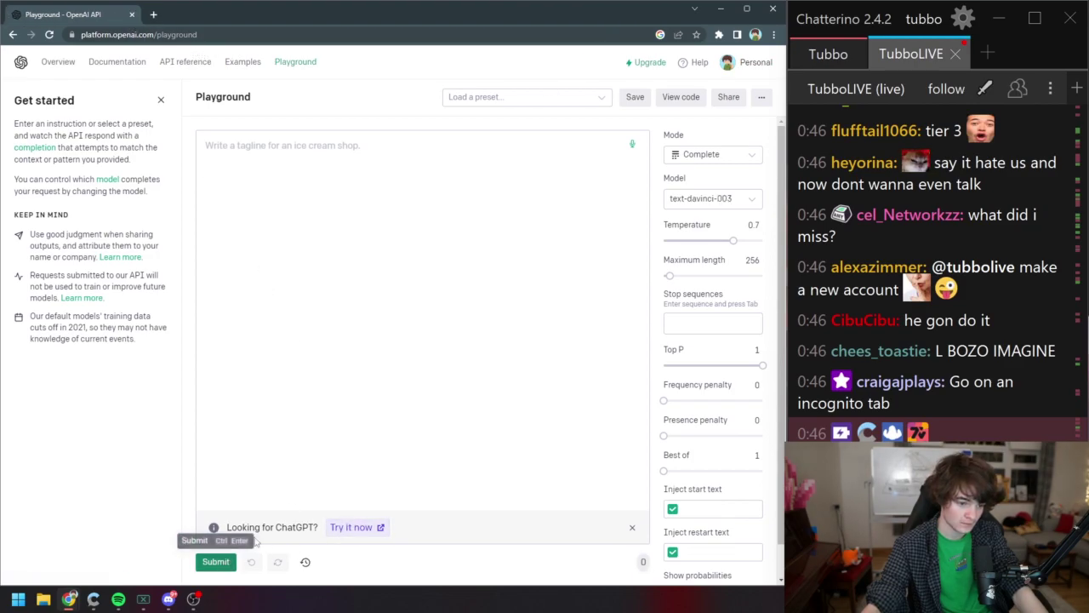
- Submit "Hey" as the Playground prompt and dismiss the Get started guidance
text(Hey)
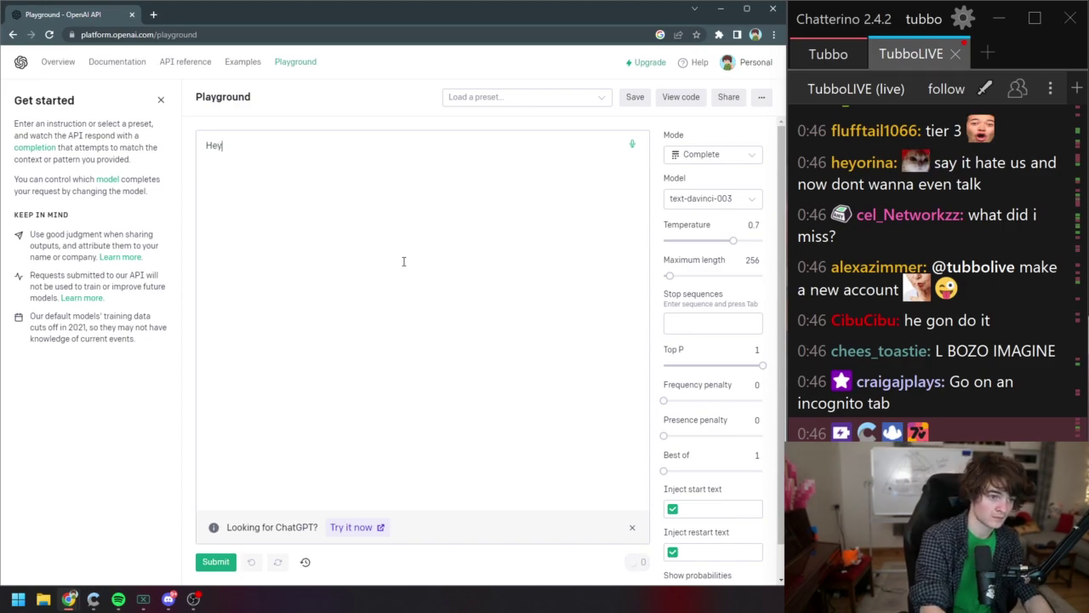
click(215, 562)
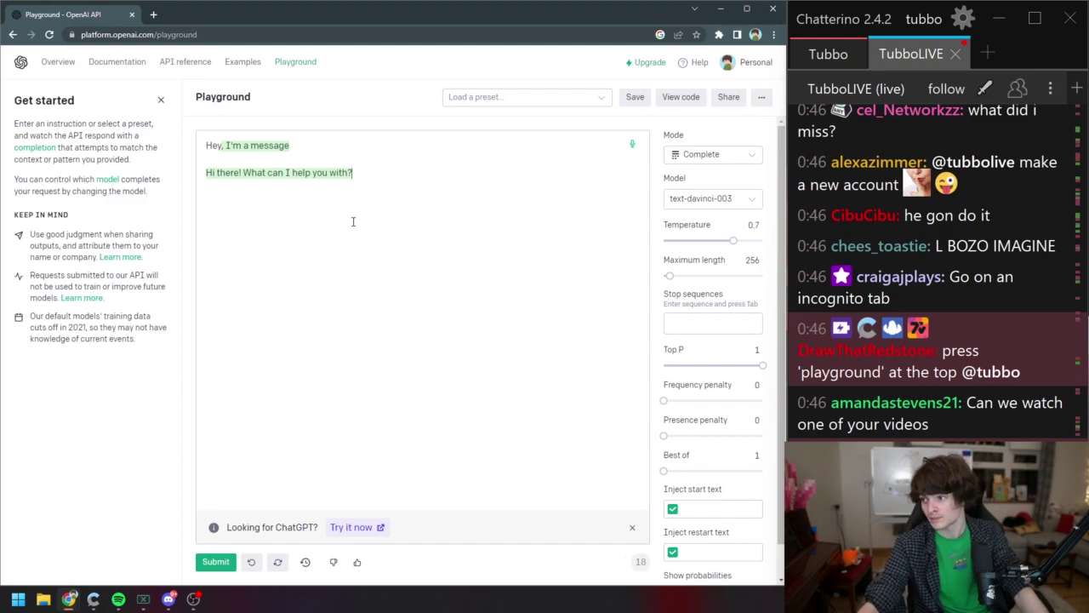
click(161, 99)
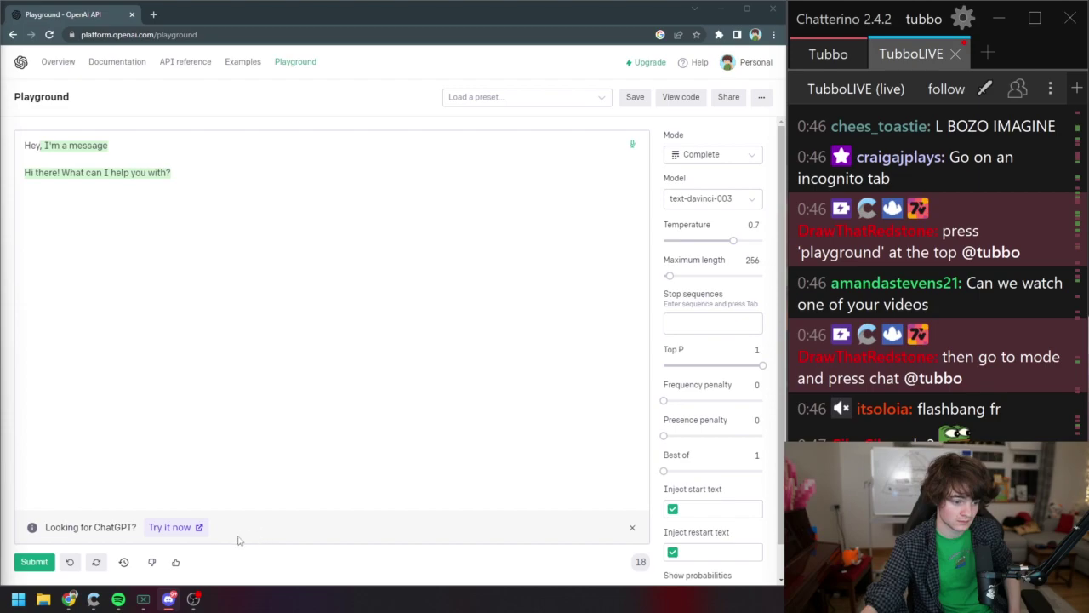
- Examine the Playground's available models and completion settings, keeping text-davinci-003 selected
scroll(715, 213, down, 1)
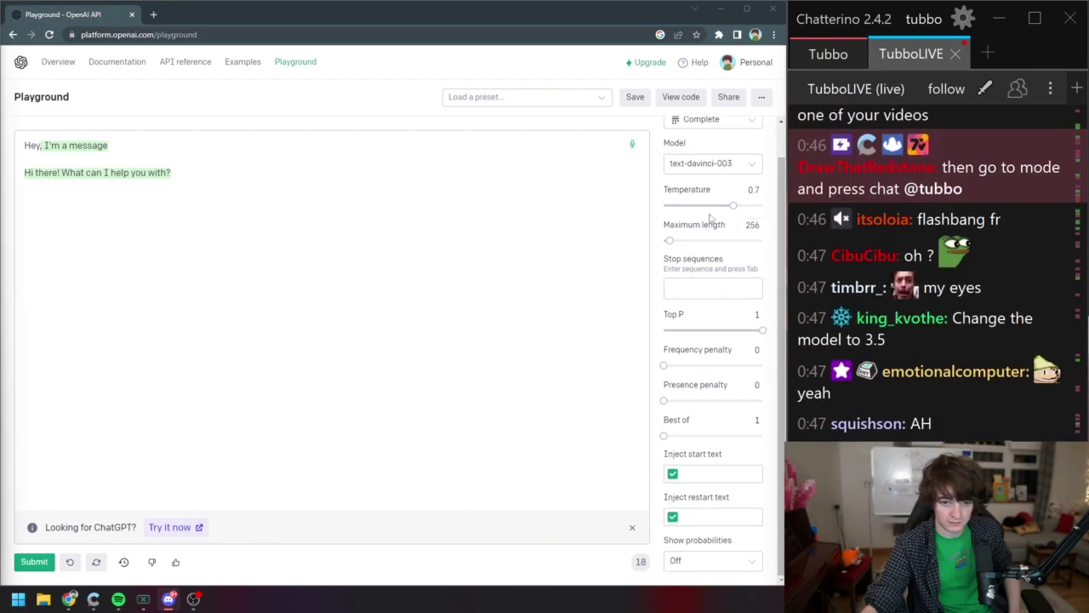
click(725, 164)
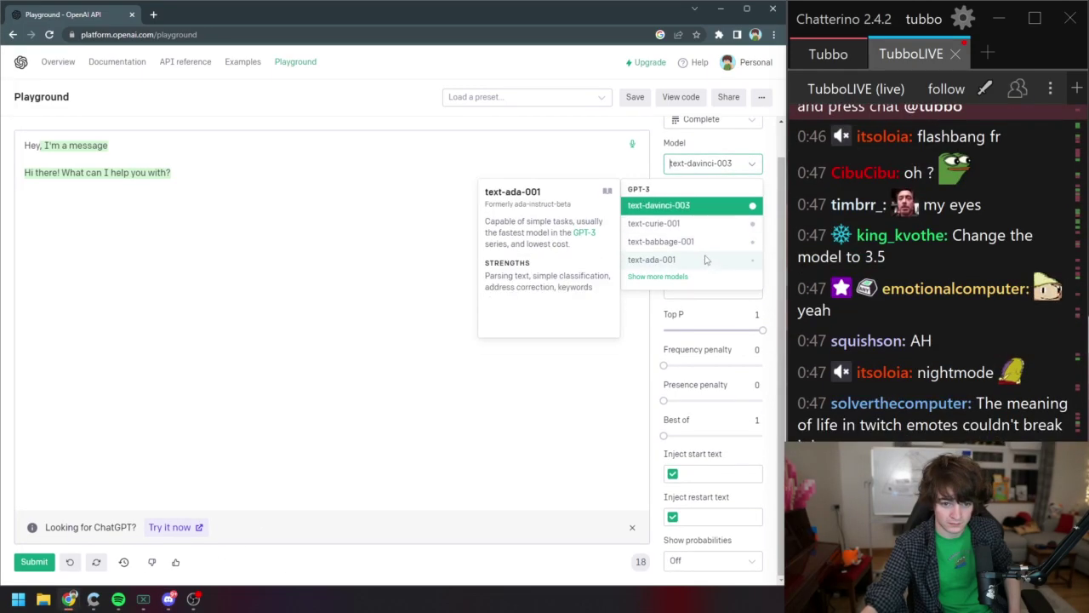
click(686, 206)
scroll(715, 213, up, 1)
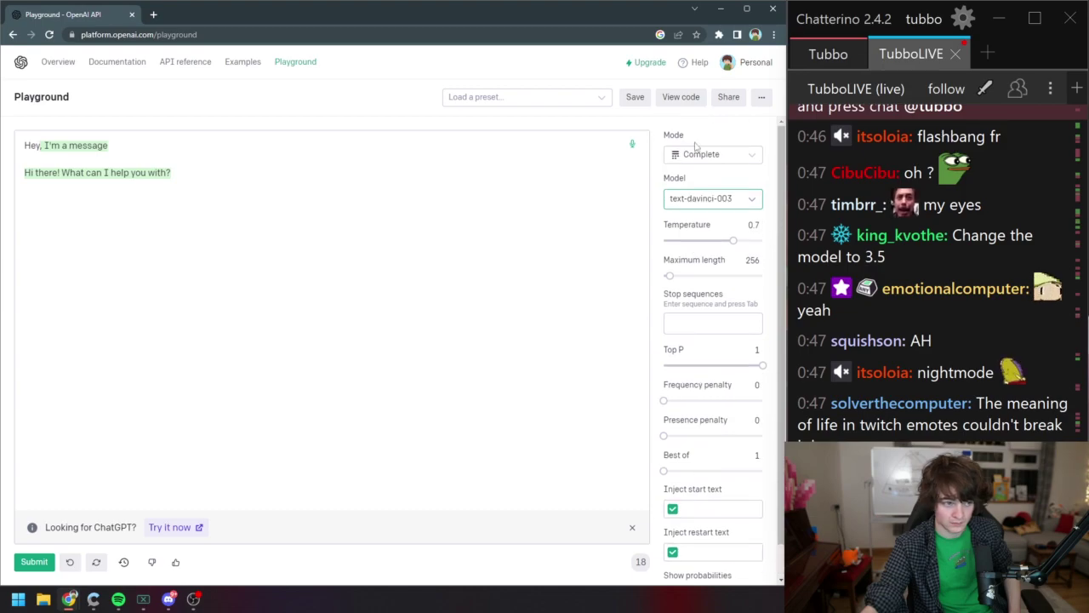
scroll(730, 219, down, 1)
scroll(731, 219, up, 1)
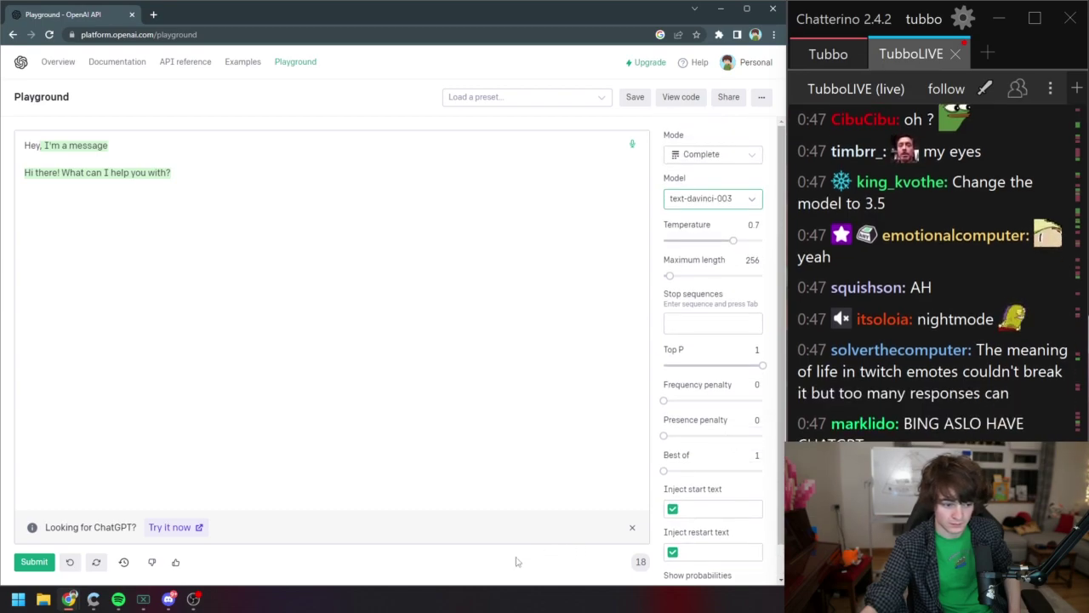
click(641, 561)
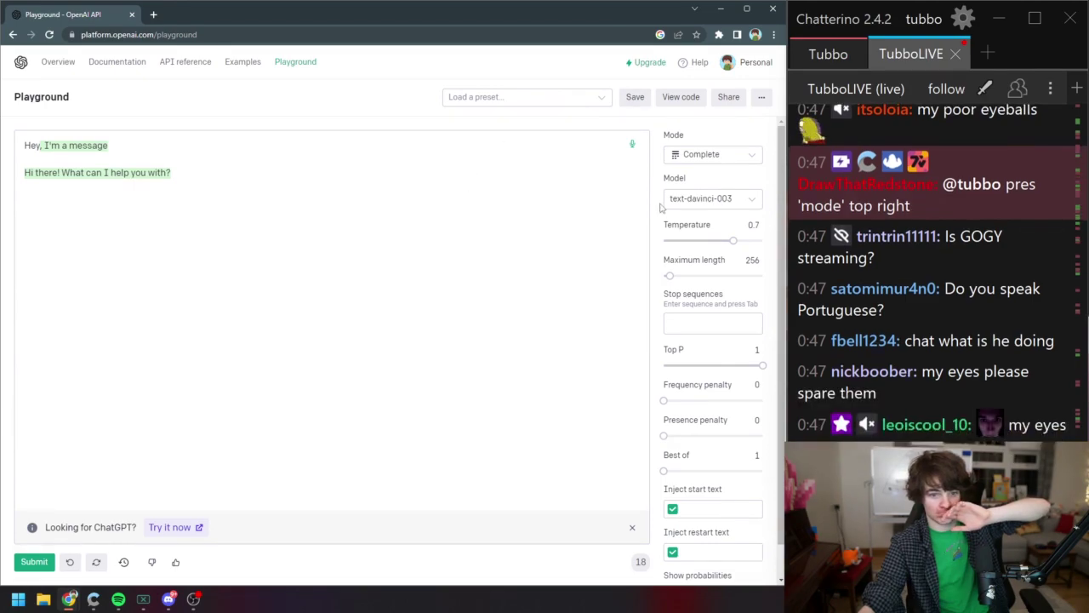
- Switch the Playground mode from Complete to Chat
click(705, 161)
click(693, 207)
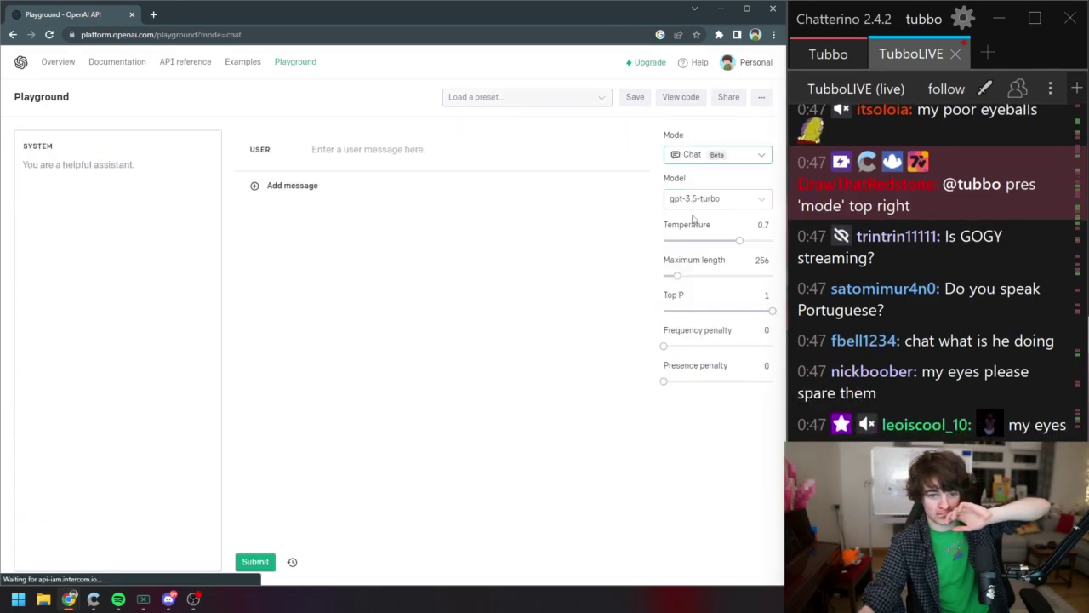
- Check the available mode and model choices, keeping Chat mode and gpt-3.5-turbo selected
click(352, 149)
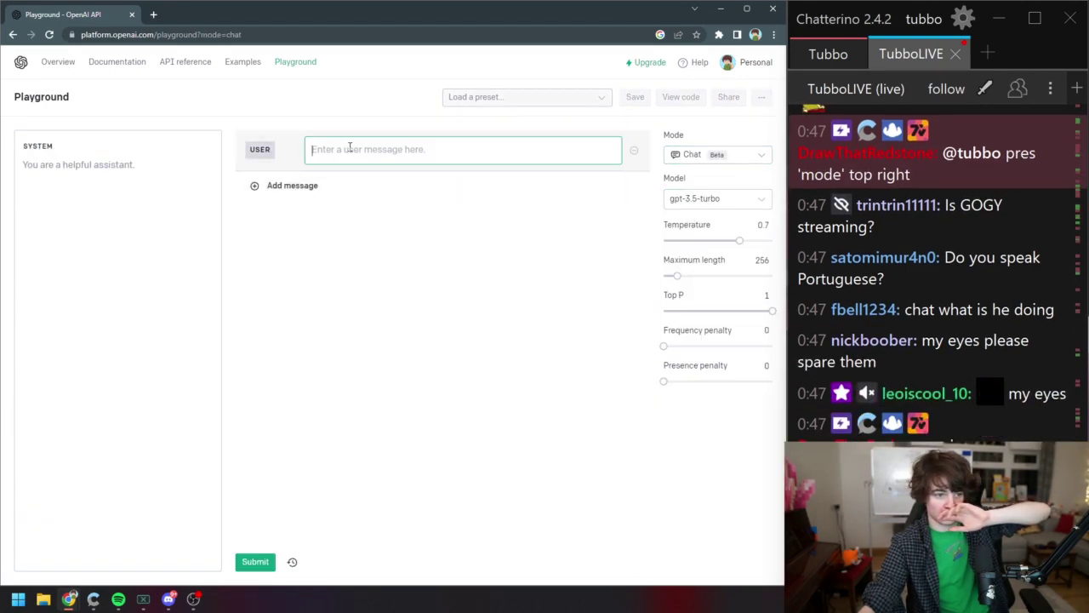
click(697, 165)
click(698, 166)
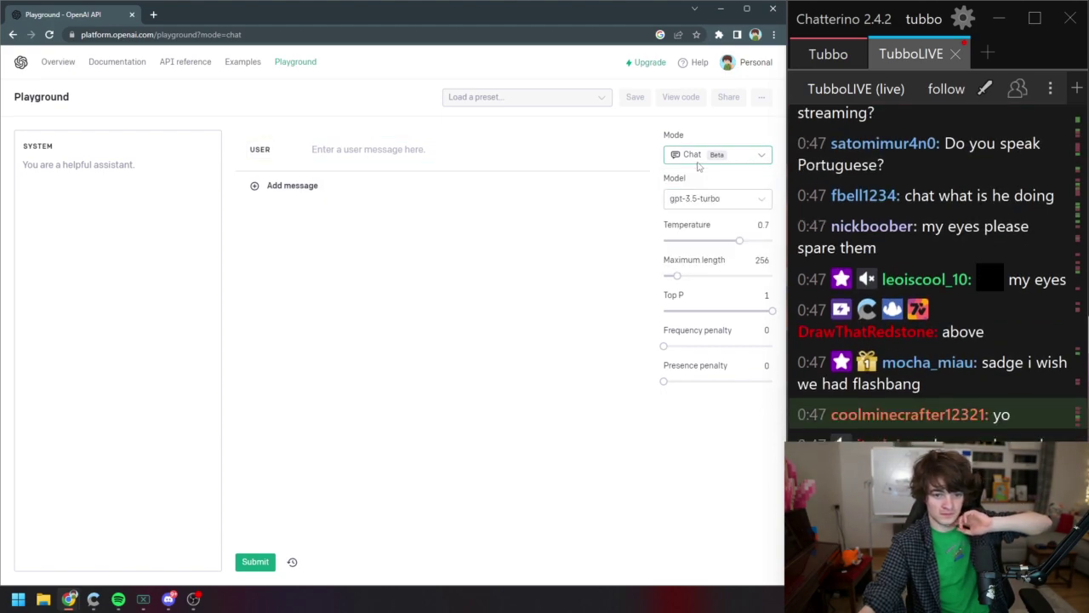
click(698, 198)
click(698, 240)
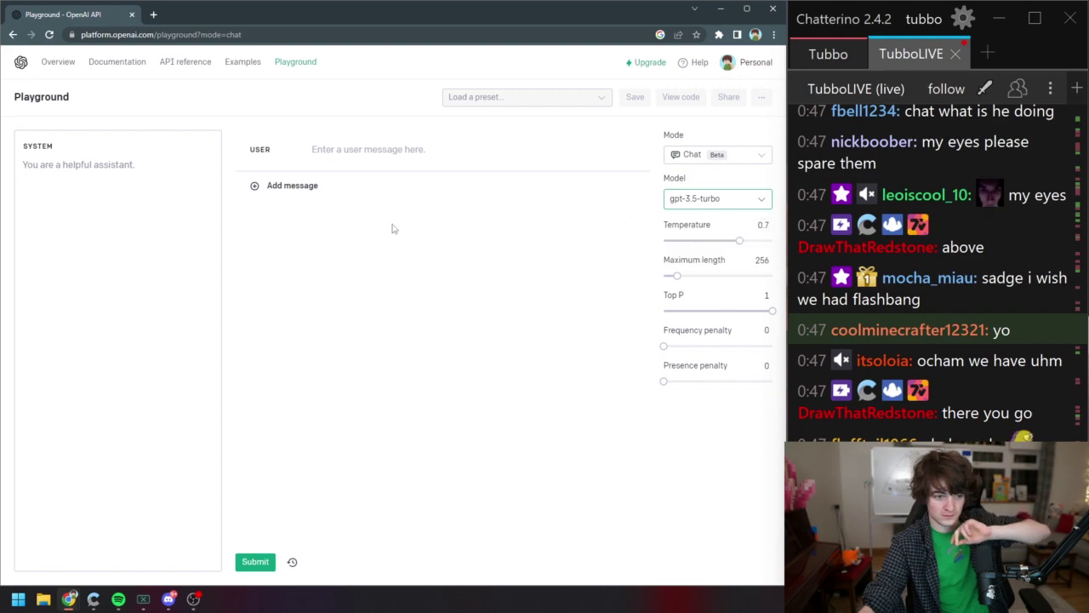
- Add a blank assistant message, enter "hi" as the system message and submit the conversation
click(309, 151)
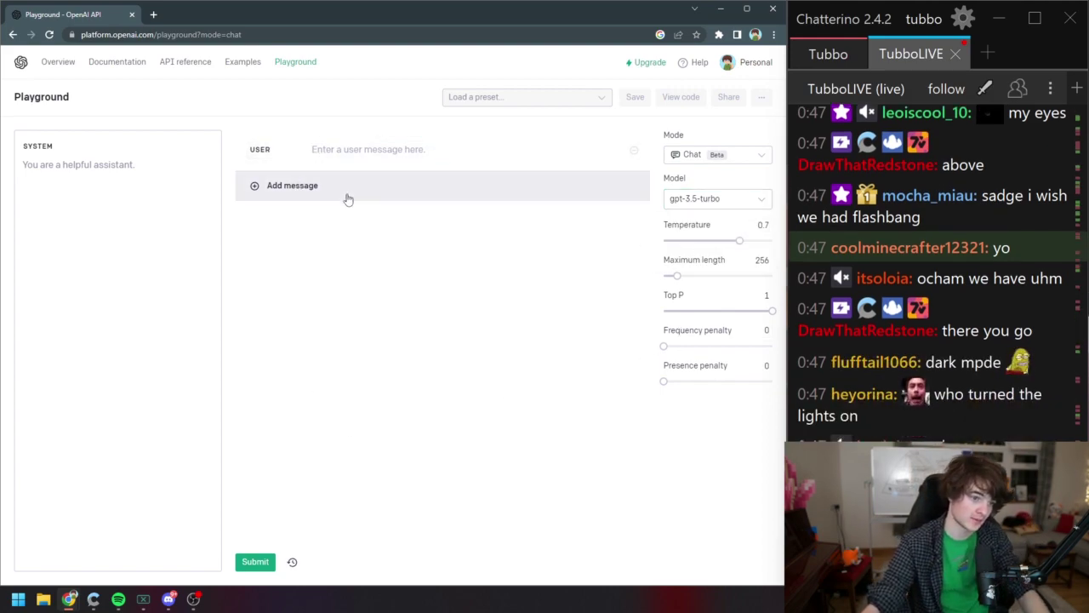
click(348, 198)
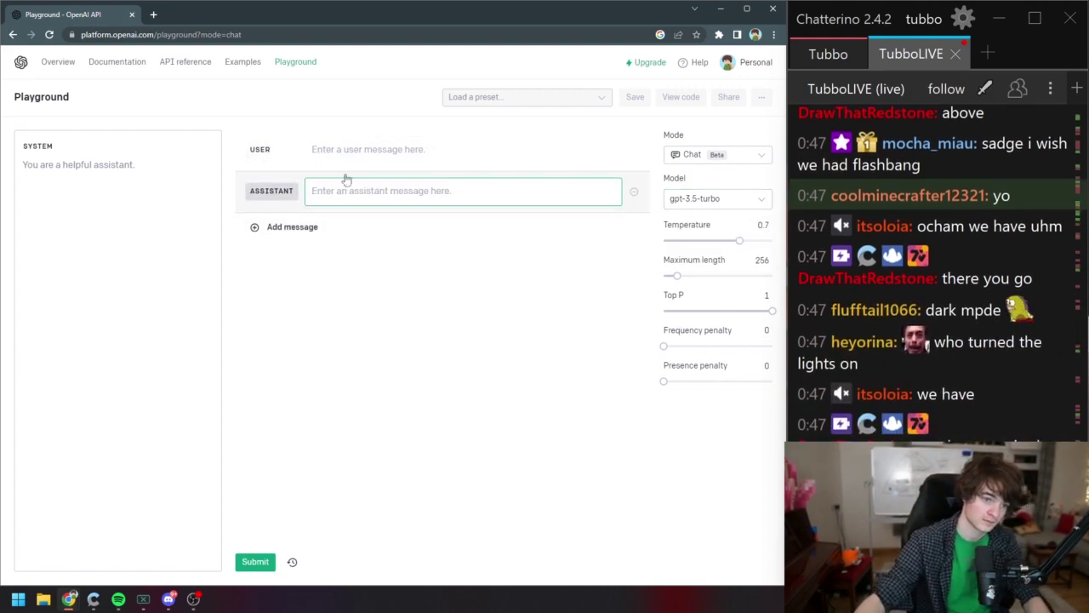
click(24, 194)
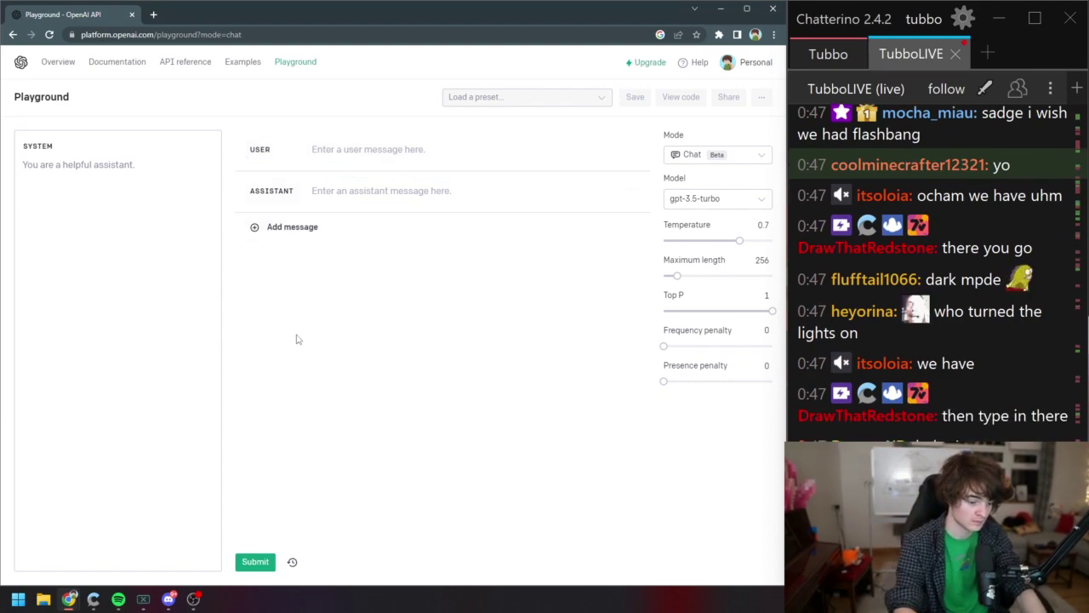
text(hi)
click(254, 561)
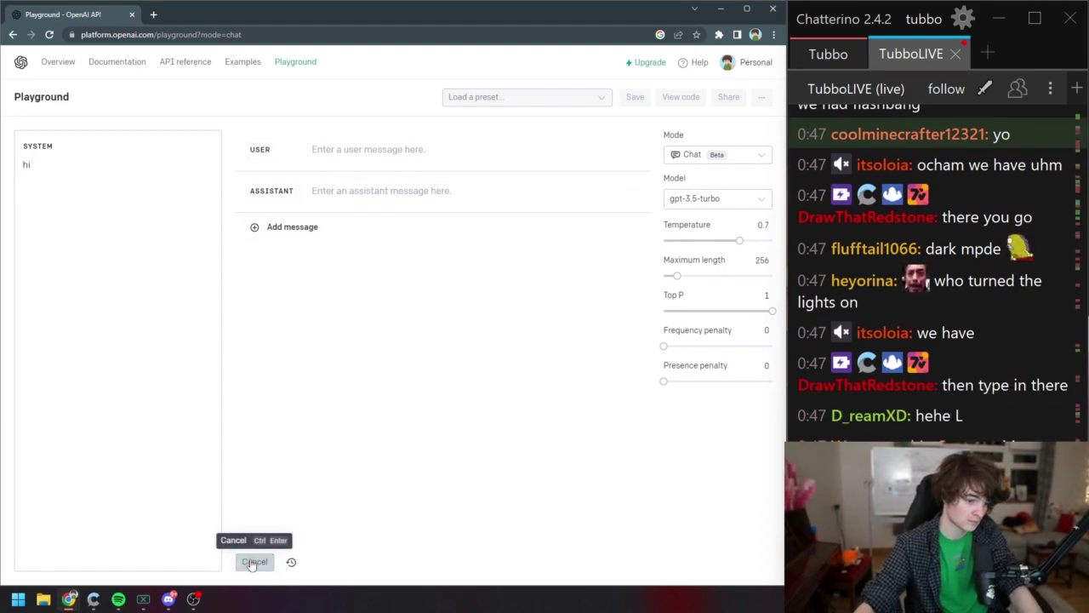
- Clear the system message and remove the blank assistant and user messages, keeping only the assistant's greeting
double_click(27, 165)
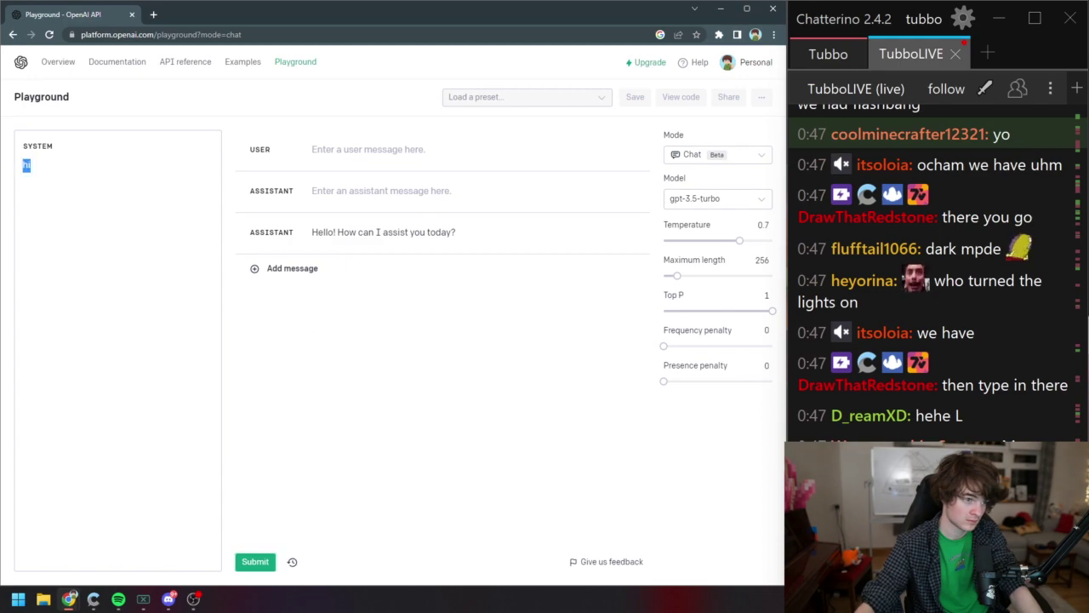
key(BackSpace)
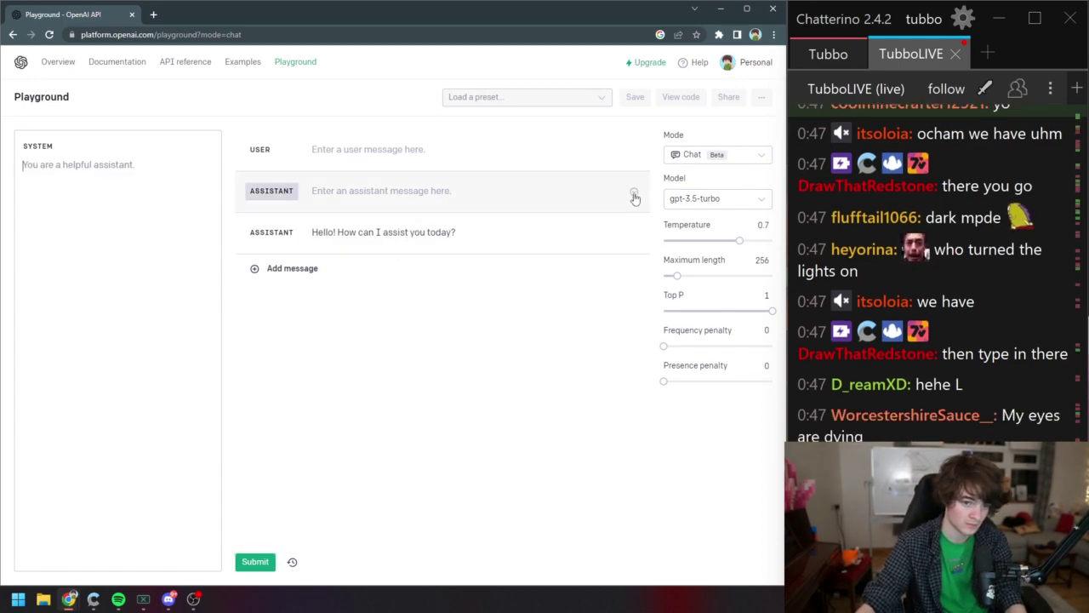
click(634, 194)
click(634, 151)
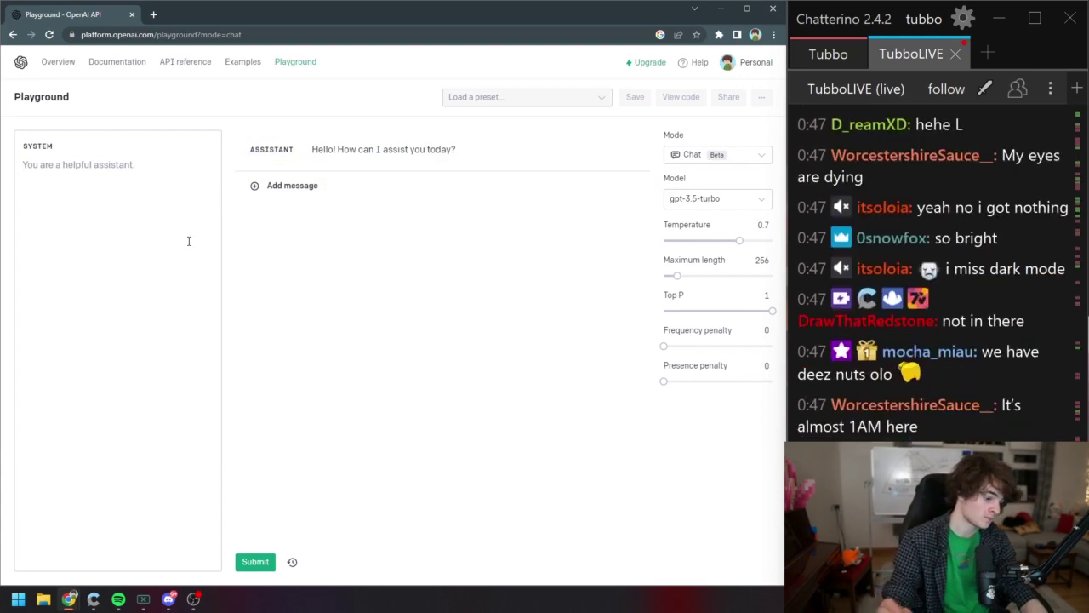
- Submit "can you turn off my lights?" as the system message and clear it once the assistant has replied
text(can you turn ogg)
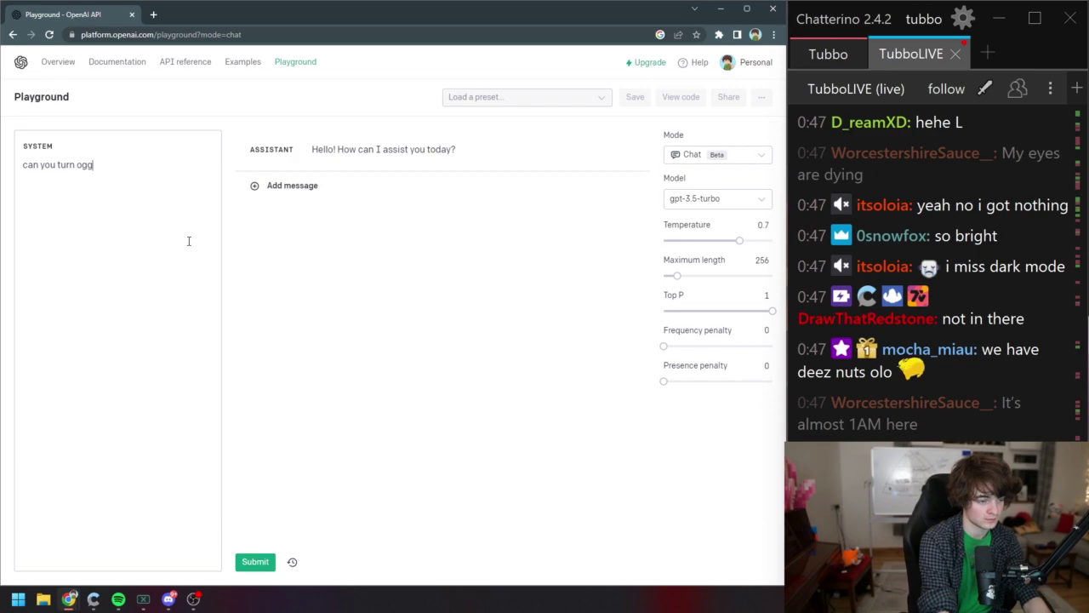
key(BackSpace)
key(BackSpace)
text(ff my li)
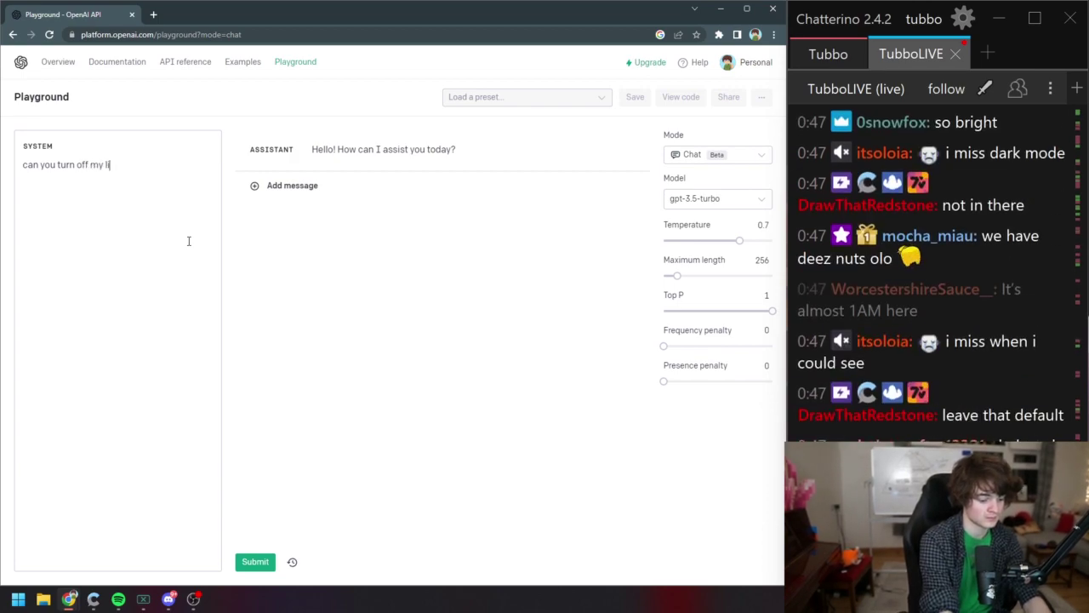
text(ghts?)
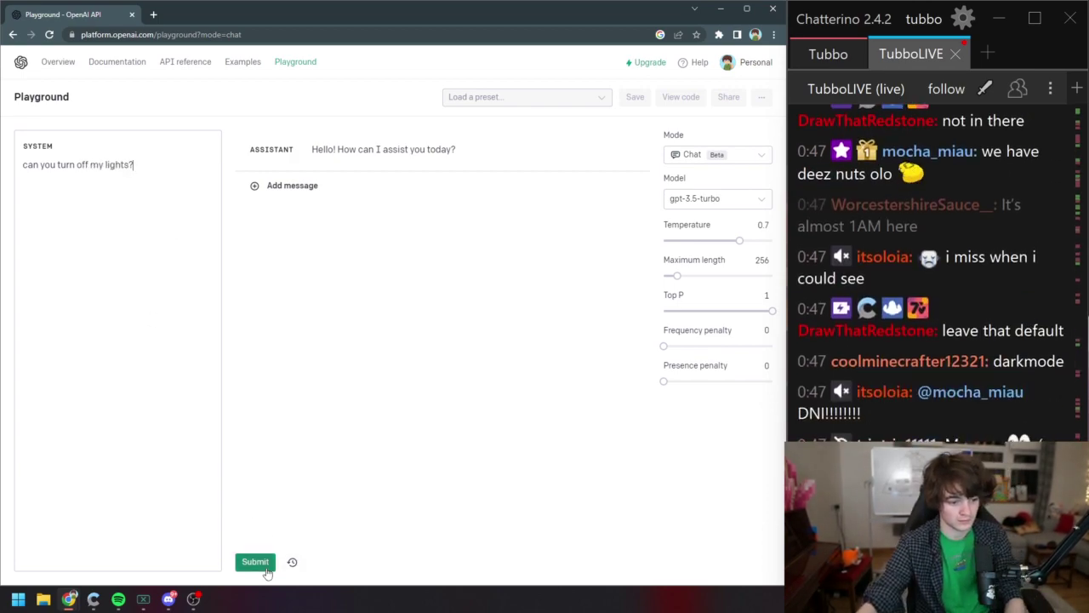
click(265, 569)
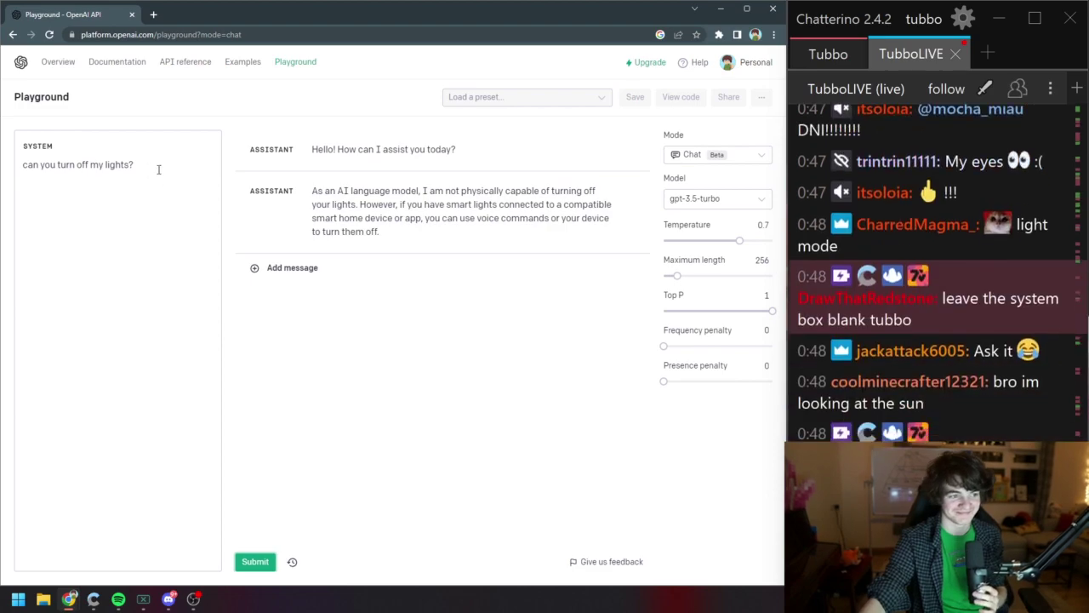
drag(158, 168, 10, 173)
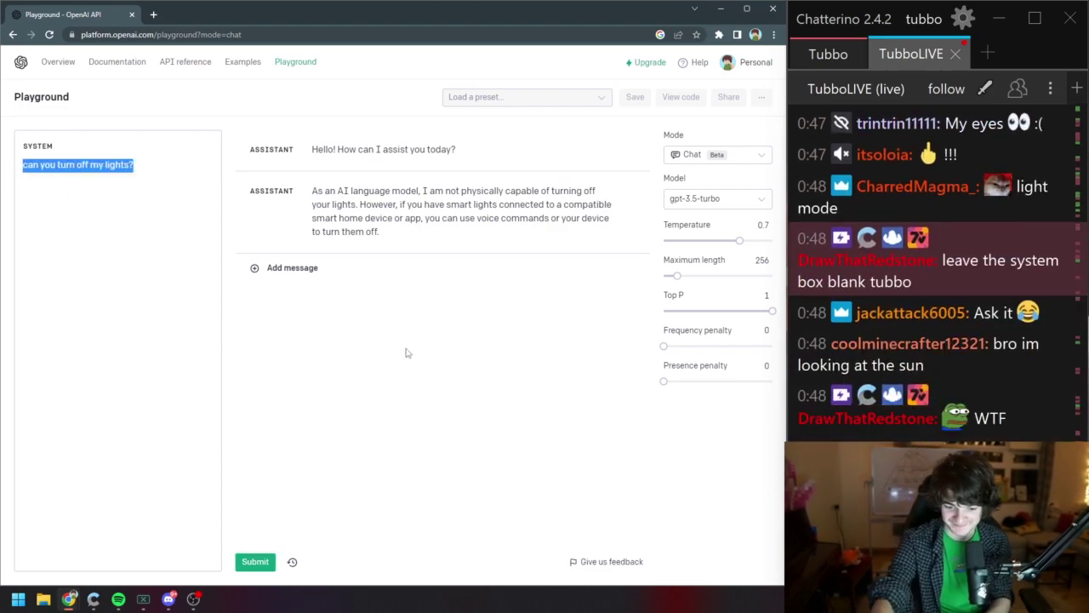
key(BackSpace)
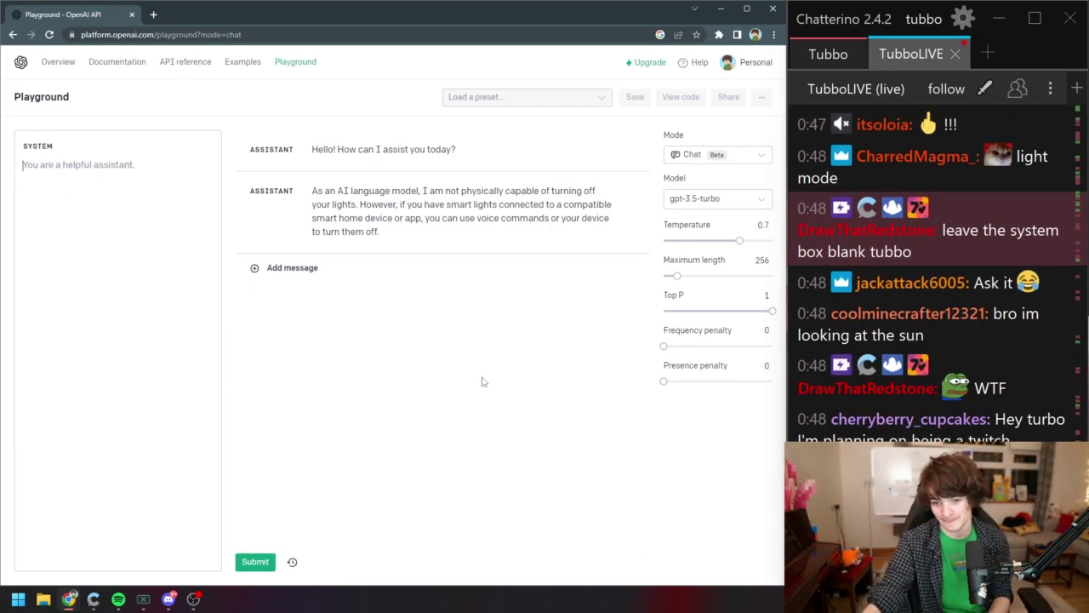